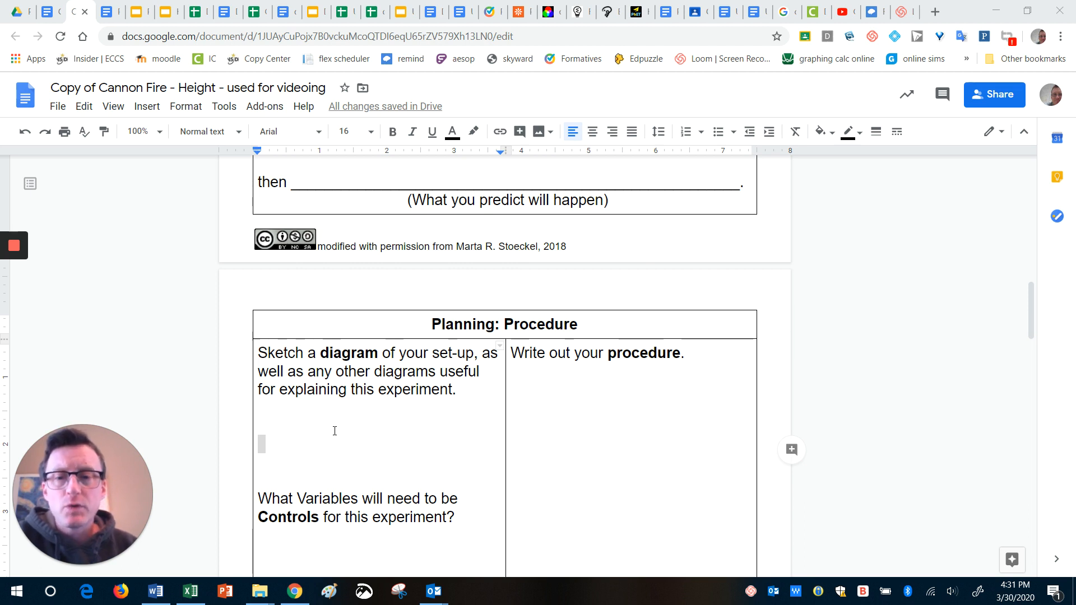
Start a new drawing in the blank space under the diagram prompt of the Planning: Procedure table
{"action": "scroll", "coordinate": [404, 451], "scroll_direction": "down", "scroll_amount": 3}
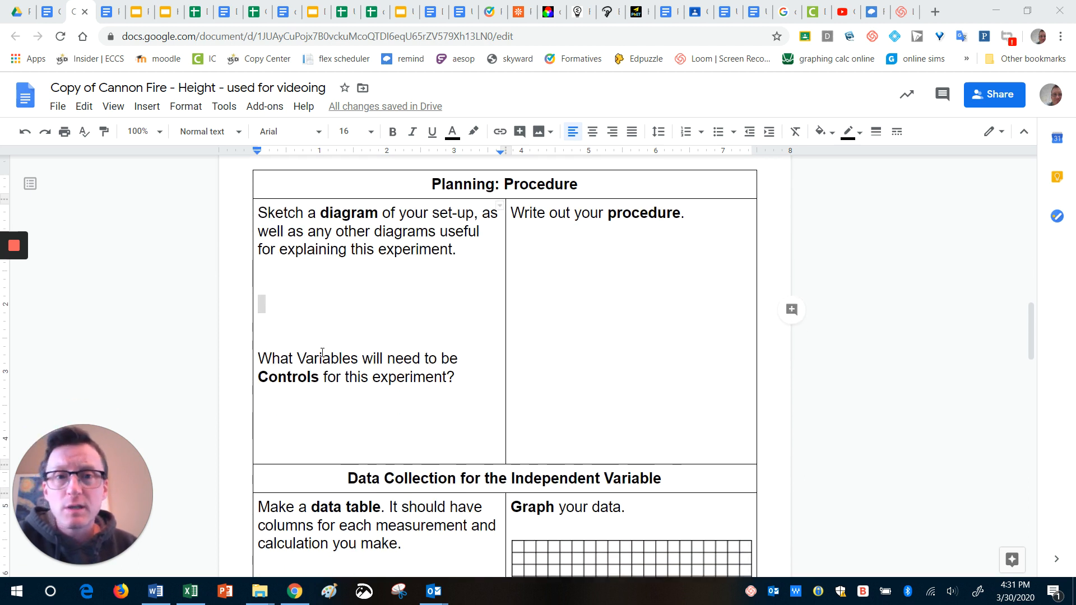
{"action": "double_click", "coordinate": [278, 292]}
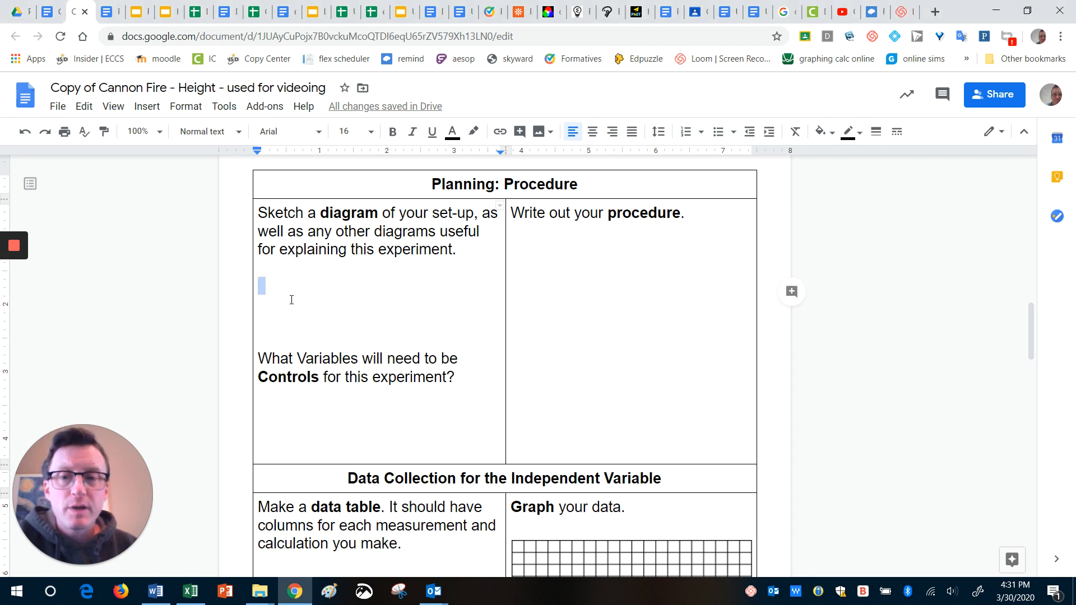
{"action": "left_click_drag", "start_coordinate": [259, 213], "coordinate": [462, 250]}
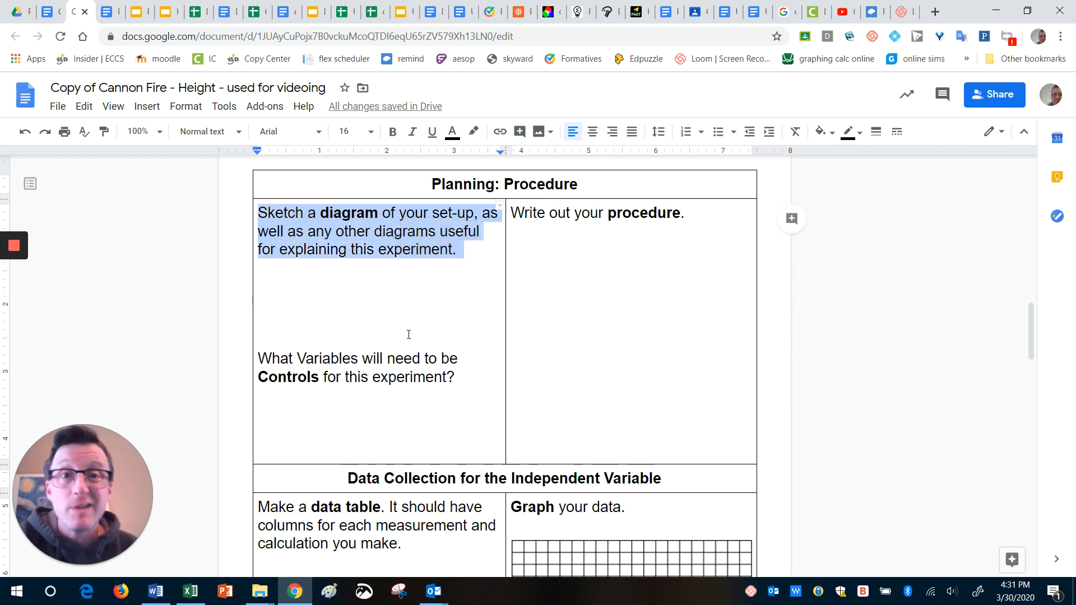
{"action": "left_click", "coordinate": [308, 297]}
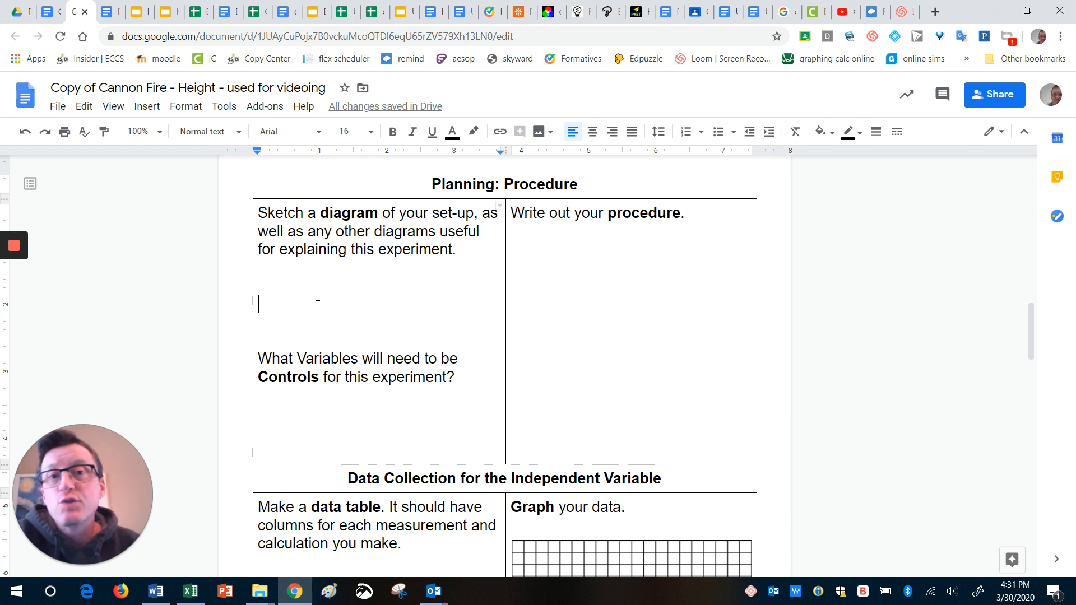
{"action": "left_click", "coordinate": [148, 109]}
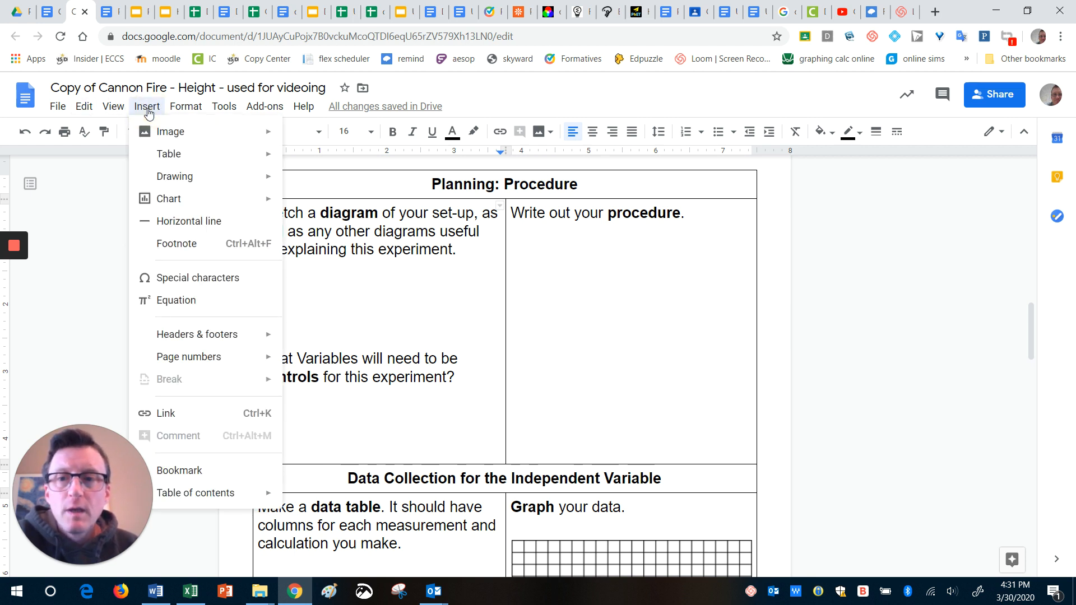
{"action": "mouse_move", "coordinate": [161, 185]}
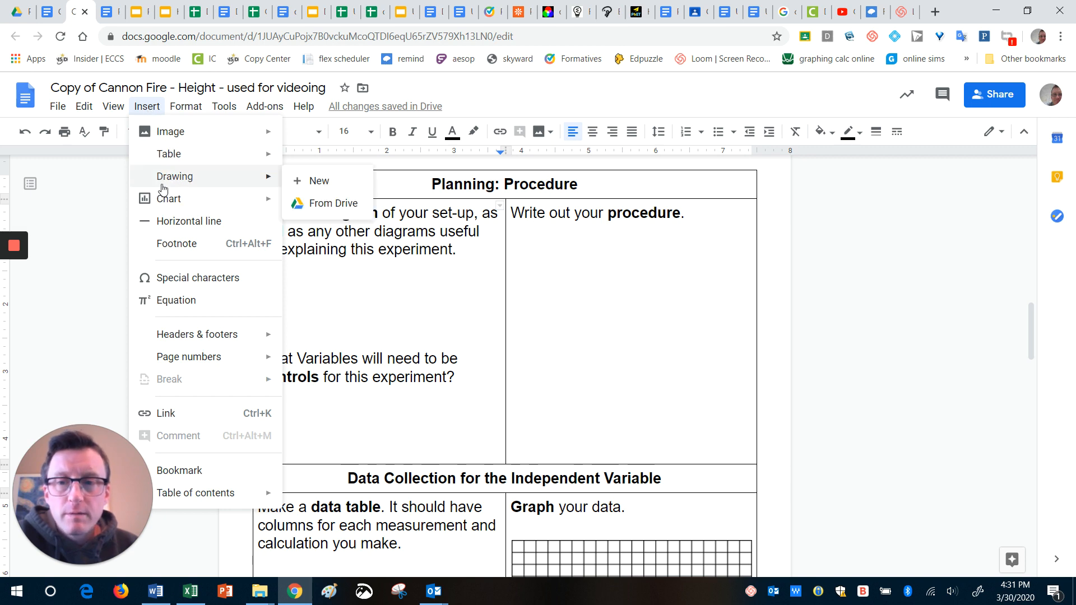
{"action": "left_click", "coordinate": [326, 186]}
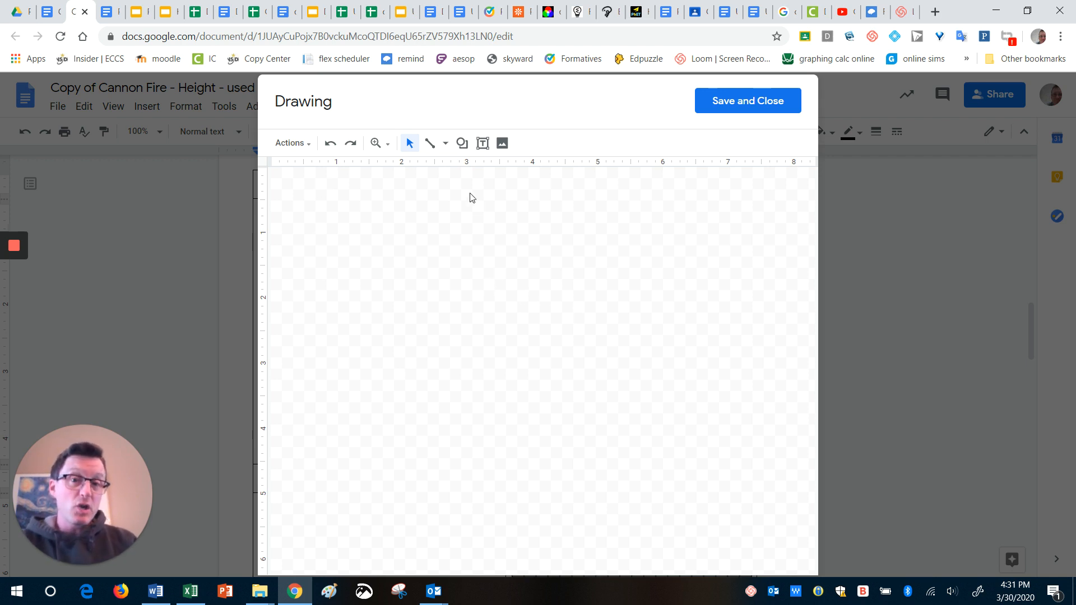
Draw a nearly horizontal line about 6.7 inches long across the middle of the canvas and set its weight to 12px
{"action": "left_click", "coordinate": [444, 147]}
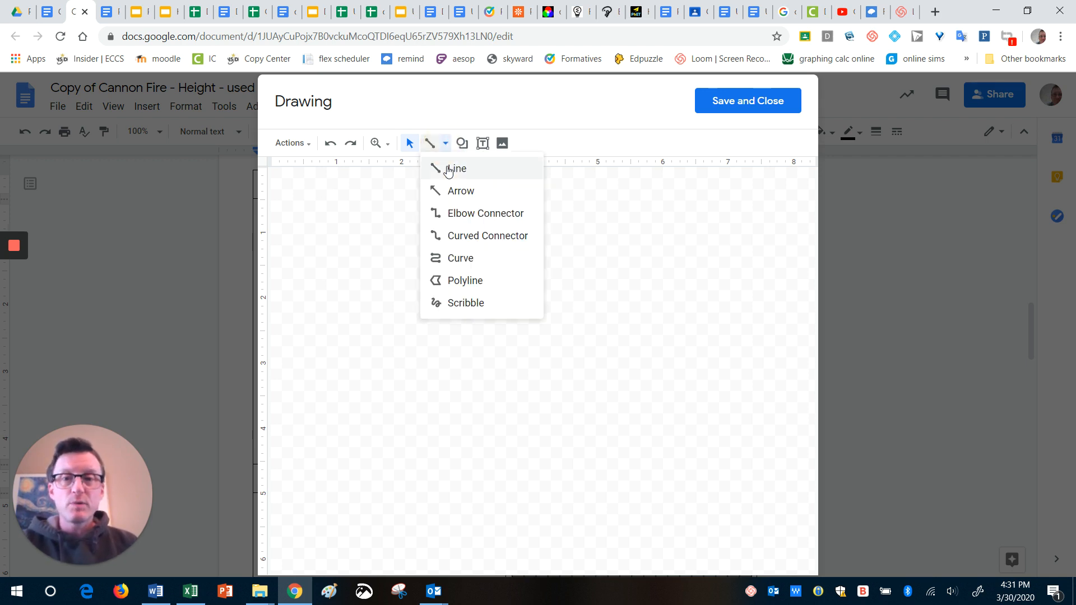
{"action": "left_click", "coordinate": [449, 168]}
{"action": "left_click_drag", "start_coordinate": [301, 375], "coordinate": [735, 372]}
{"action": "left_click", "coordinate": [549, 142]}
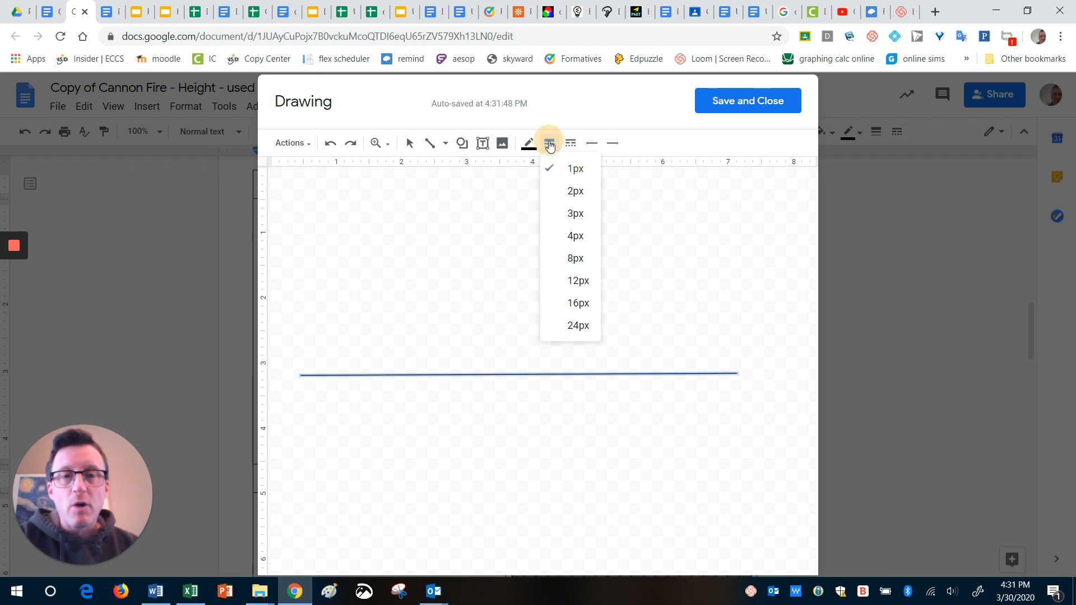
{"action": "left_click", "coordinate": [565, 271]}
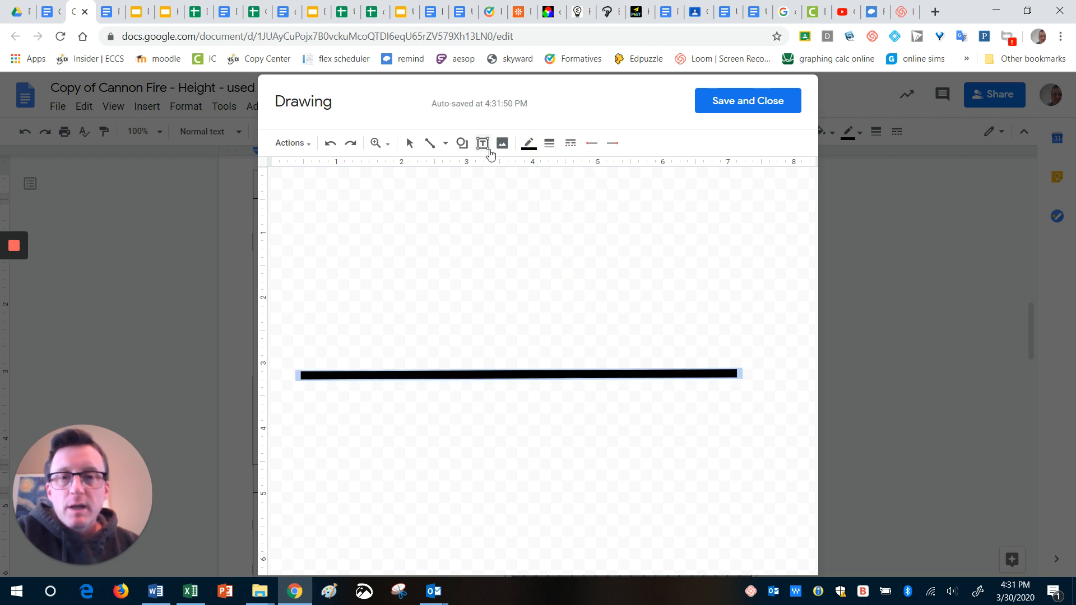
Draw a rectangle about 2.4 by 0.3 inches, tilt it upward to the right, and place it across the line's left part
{"action": "left_click", "coordinate": [432, 144]}
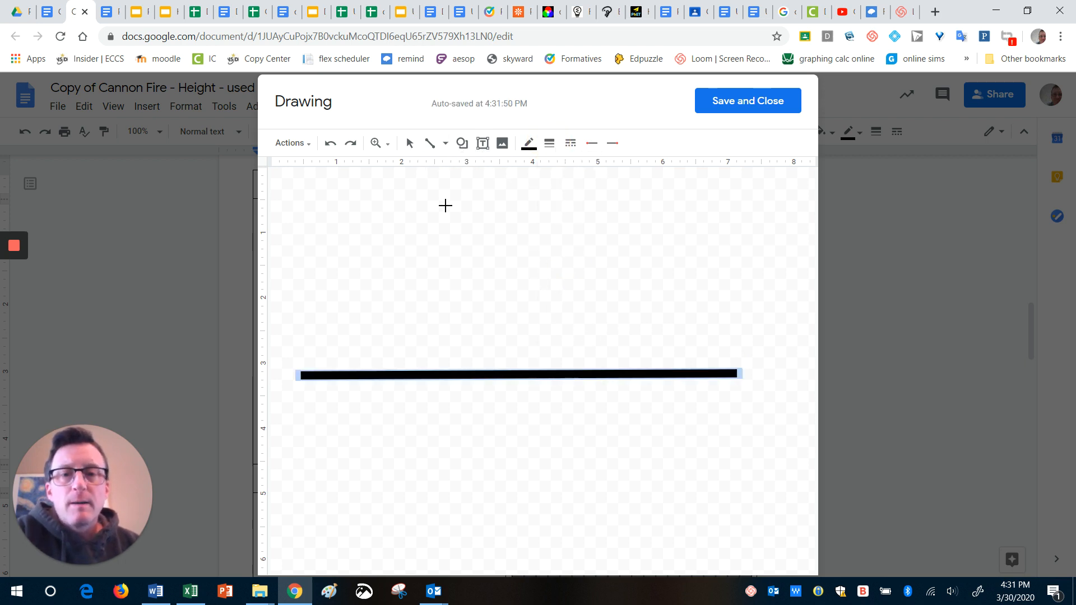
{"action": "left_click", "coordinate": [462, 144]}
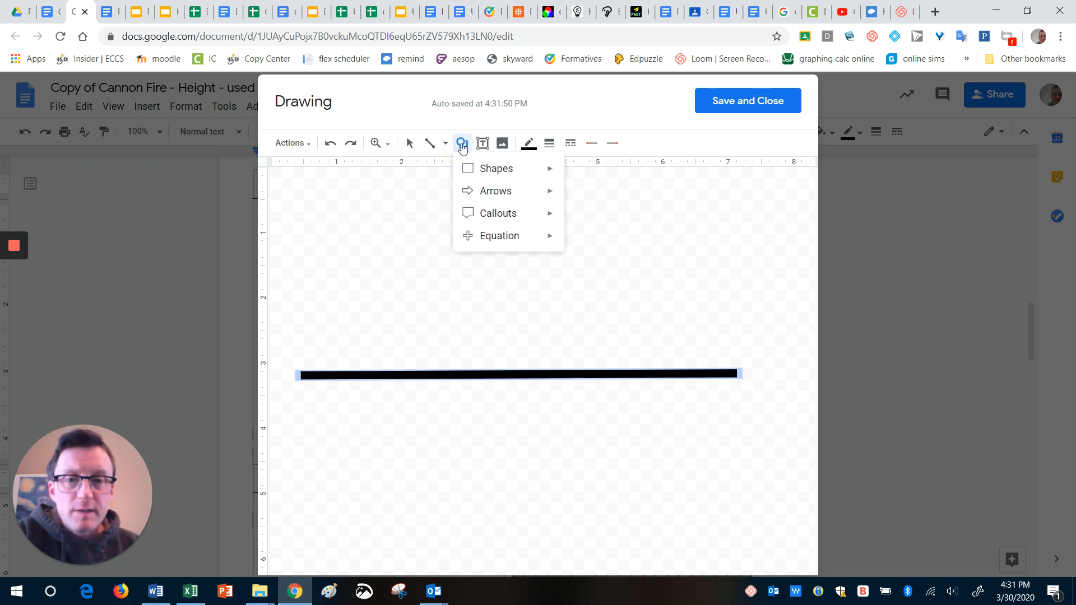
{"action": "mouse_move", "coordinate": [466, 170]}
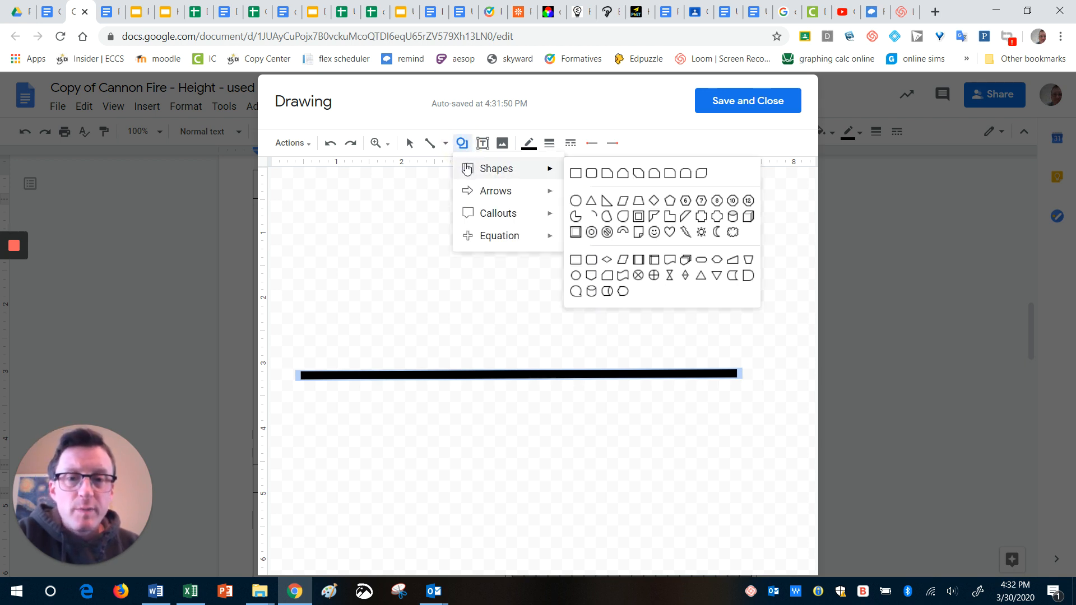
{"action": "left_click", "coordinate": [577, 174]}
{"action": "left_click_drag", "start_coordinate": [403, 274], "coordinate": [557, 293]}
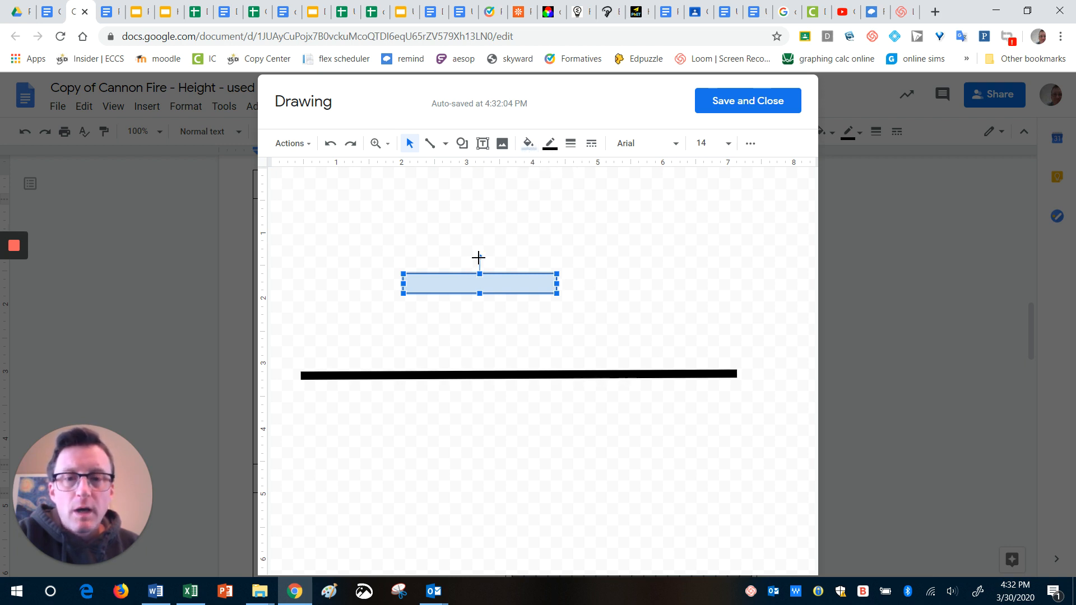
{"action": "left_click_drag", "start_coordinate": [478, 258], "coordinate": [404, 366]}
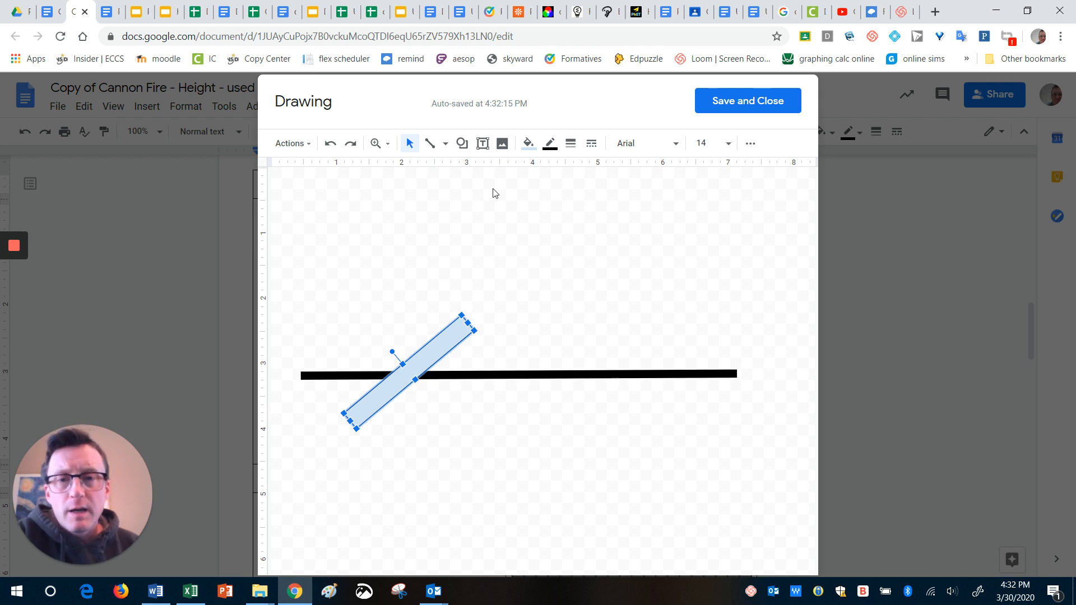
Add a smiley face shape about 0.5 inch wide just beyond the upper end of the tilted rectangle
{"action": "left_click", "coordinate": [461, 145]}
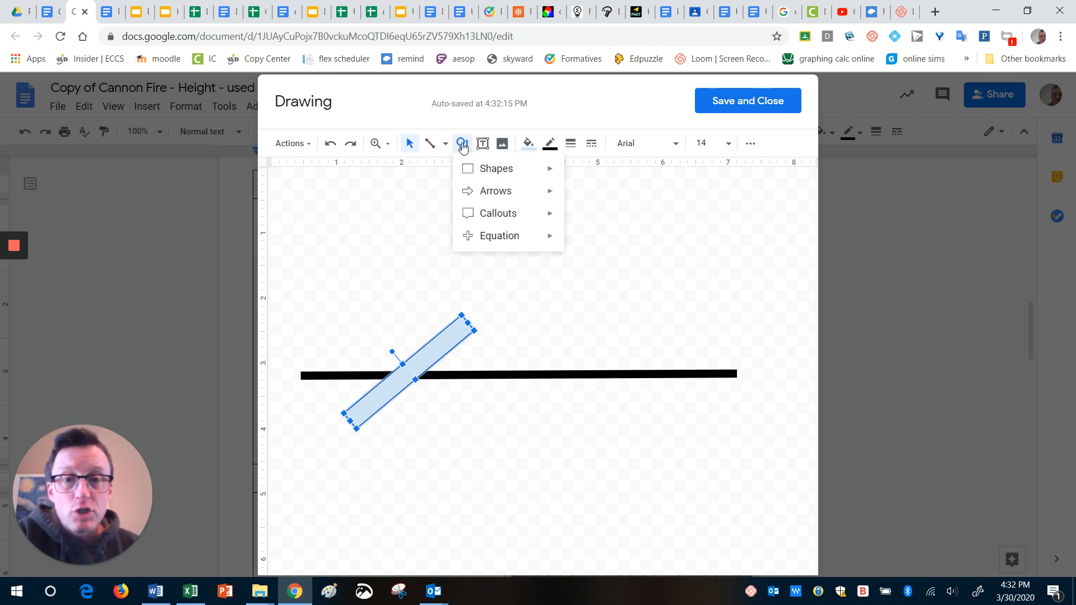
{"action": "mouse_move", "coordinate": [473, 168]}
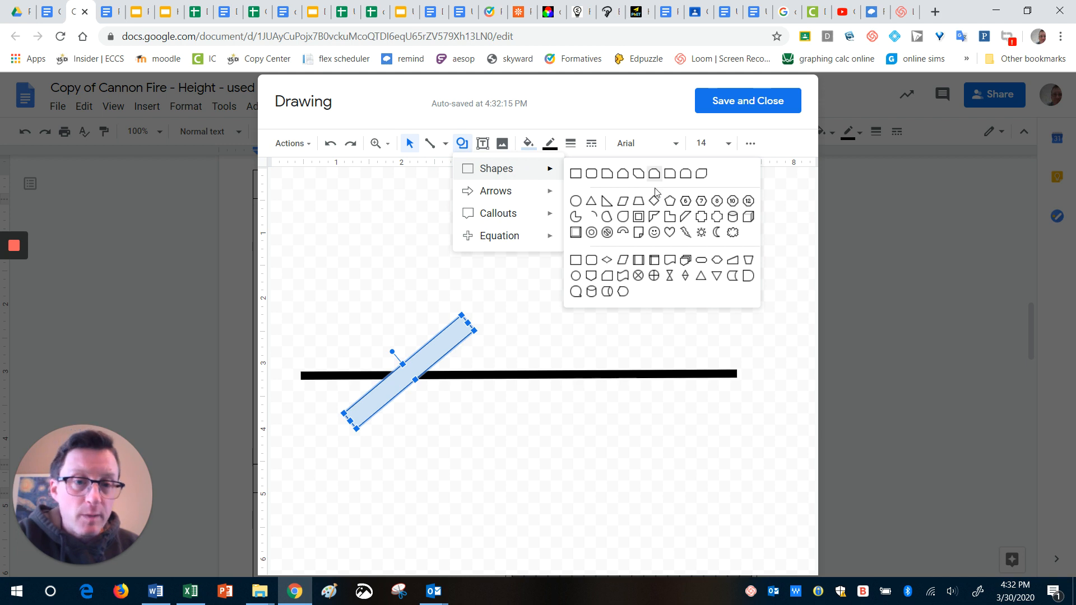
{"action": "left_click", "coordinate": [654, 232]}
{"action": "left_click_drag", "start_coordinate": [498, 288], "coordinate": [529, 312]}
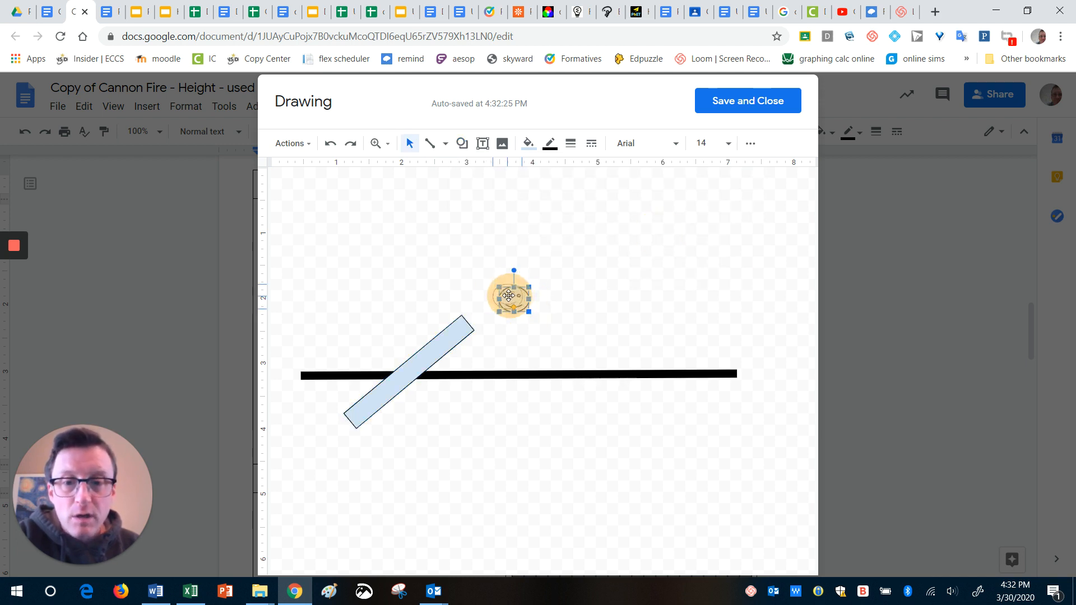
{"action": "left_click", "coordinate": [566, 315]}
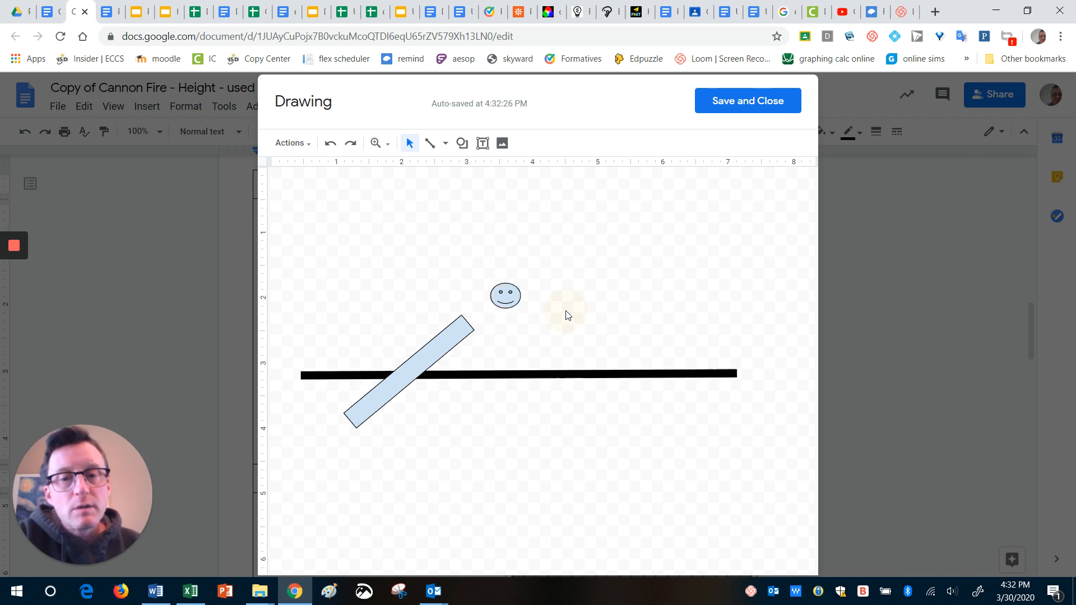
Save the drawing and close it so it is inserted in the diagram cell
{"action": "left_click", "coordinate": [446, 145]}
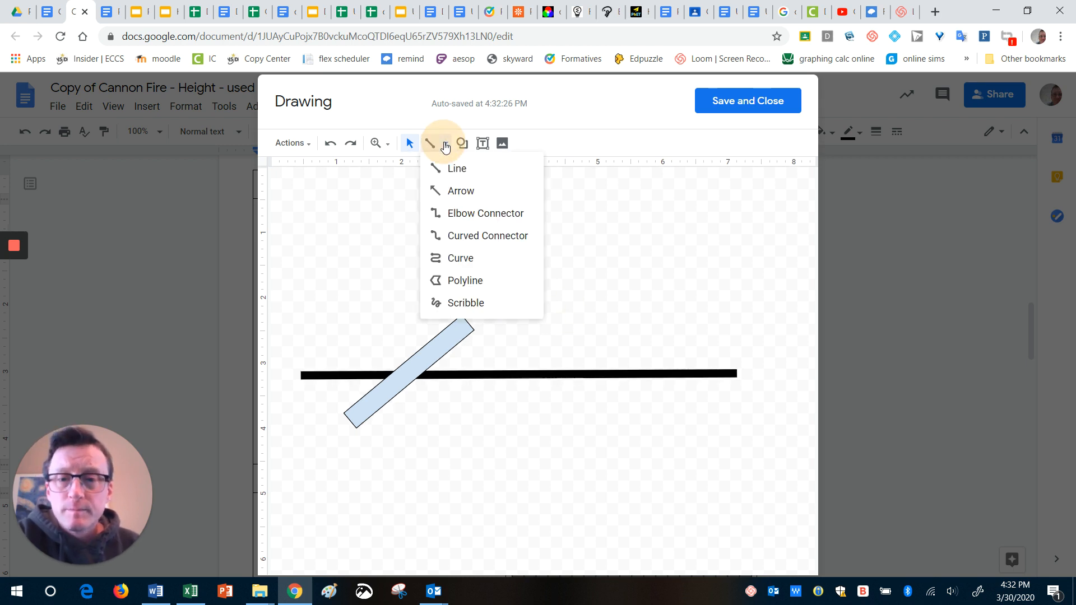
{"action": "left_click", "coordinate": [611, 263]}
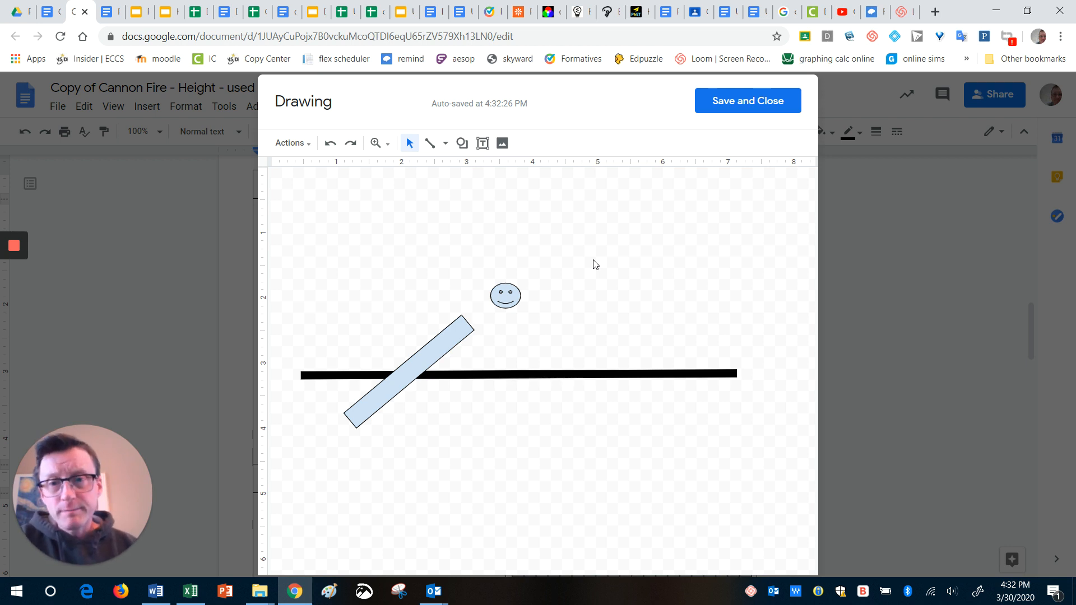
{"action": "left_click", "coordinate": [732, 104]}
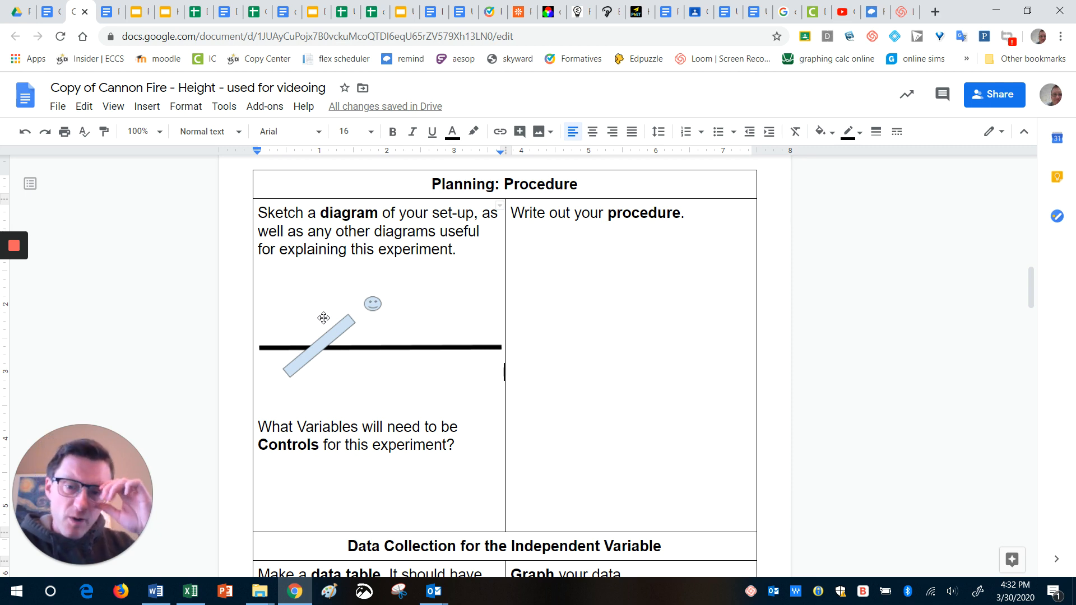
Remove one blank line below and one blank line above the drawing in the diagram cell
{"action": "scroll", "coordinate": [411, 379], "scroll_direction": "down", "scroll_amount": 6}
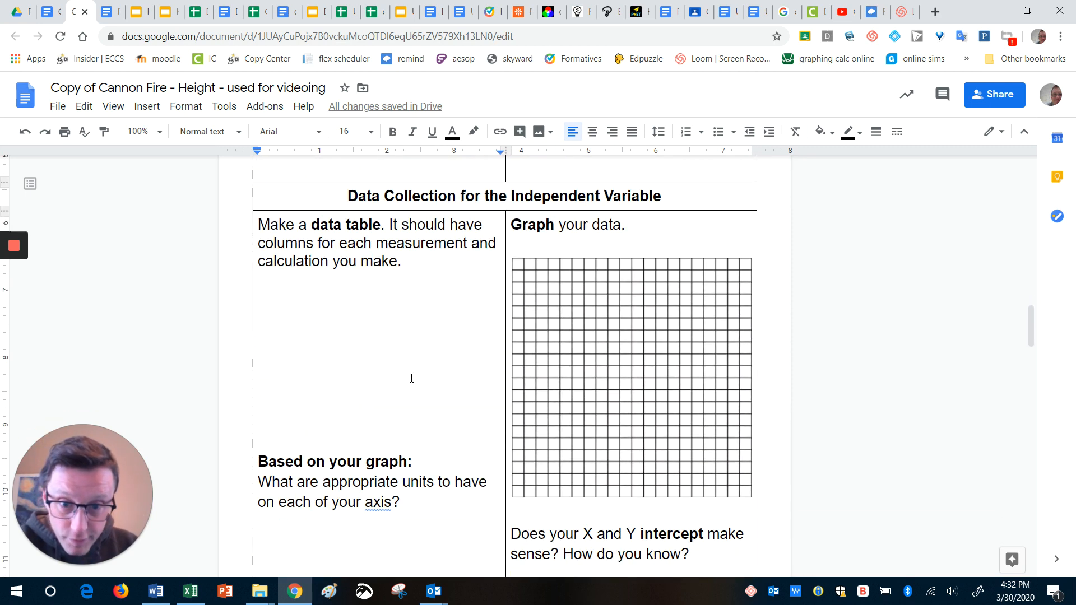
{"action": "scroll", "coordinate": [412, 378], "scroll_direction": "down", "scroll_amount": 7}
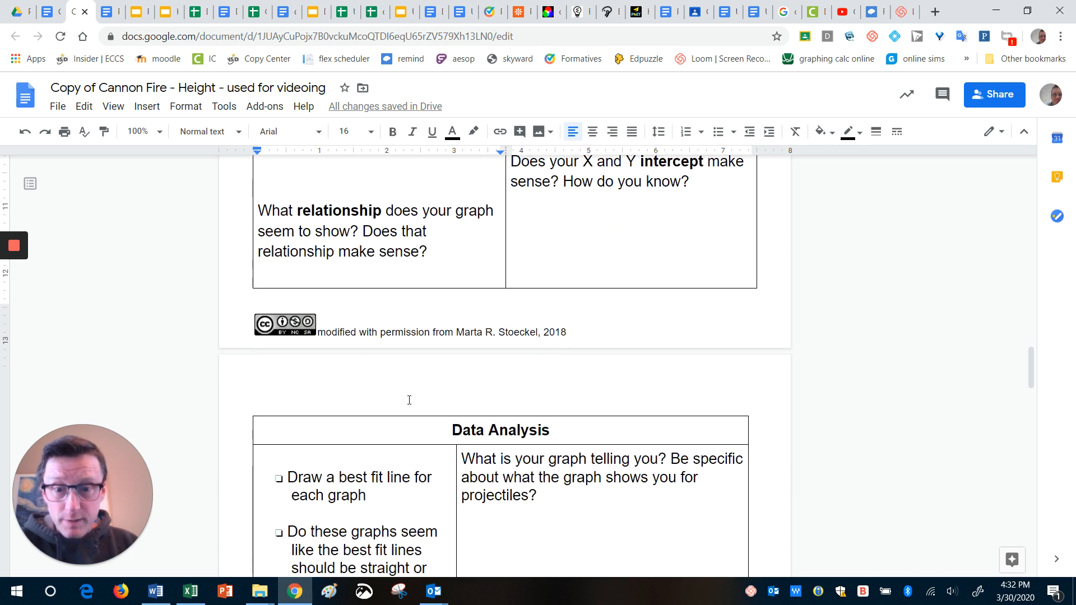
{"action": "scroll", "coordinate": [412, 398], "scroll_direction": "up", "scroll_amount": 11}
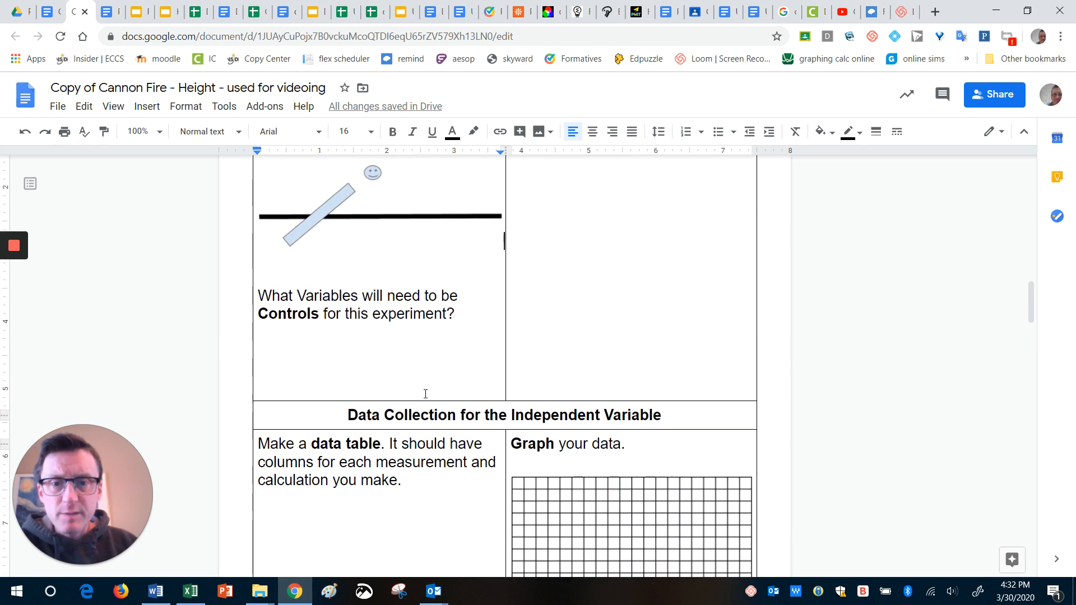
{"action": "scroll", "coordinate": [393, 353], "scroll_direction": "up", "scroll_amount": 5}
{"action": "scroll", "coordinate": [320, 429], "scroll_direction": "down", "scroll_amount": 2}
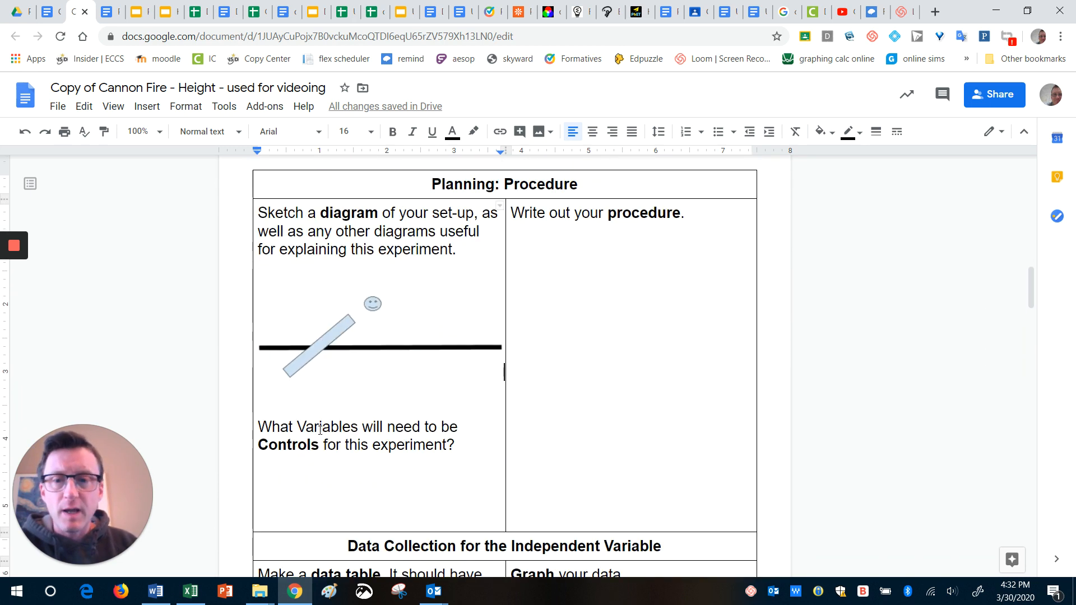
{"action": "left_click", "coordinate": [289, 398]}
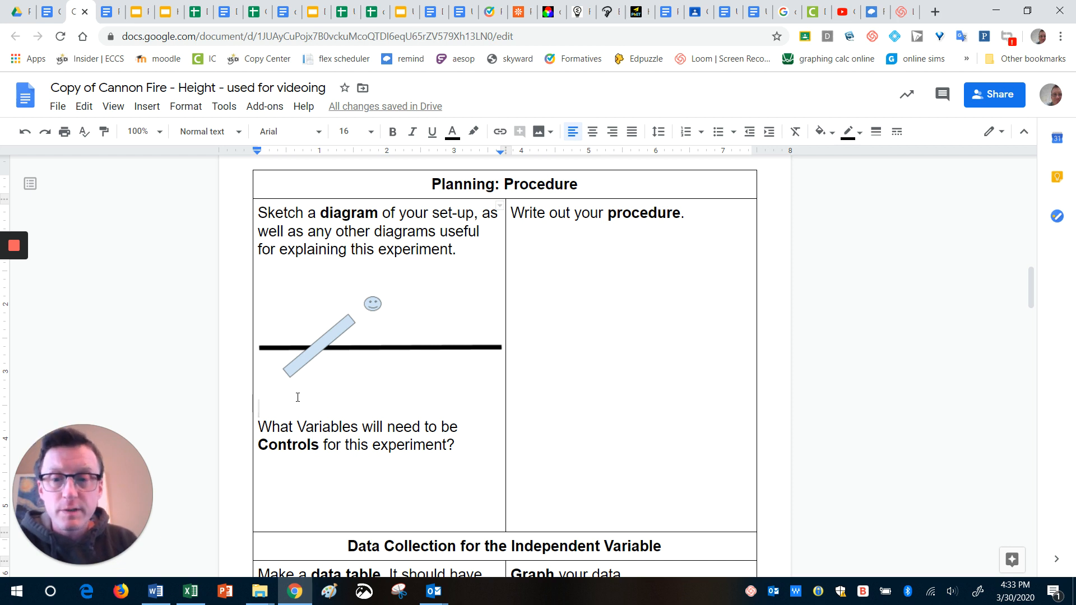
{"action": "key", "text": "BackSpace"}
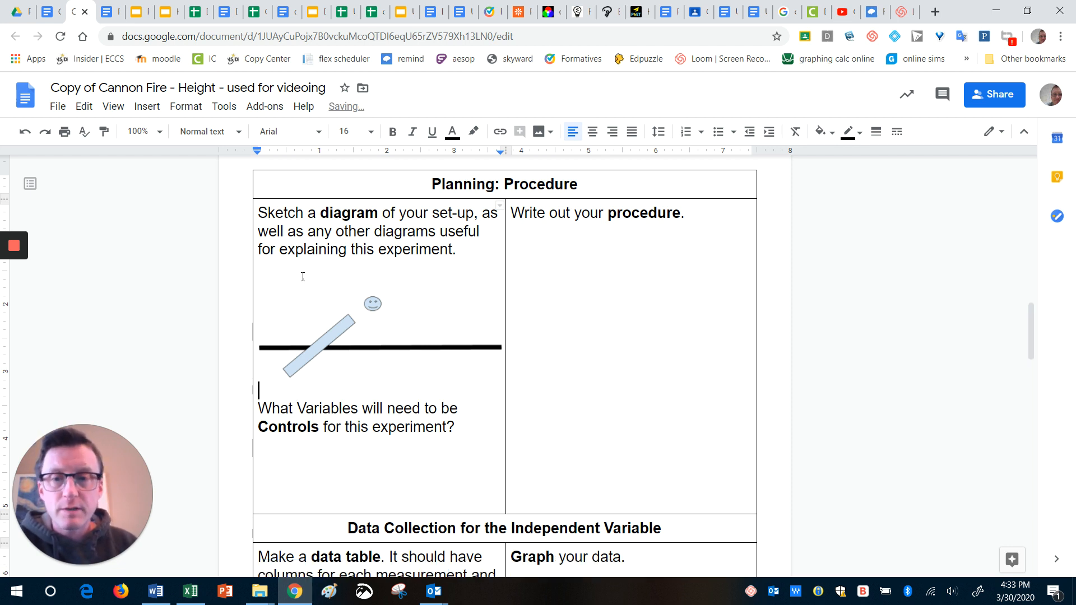
{"action": "left_click", "coordinate": [303, 277]}
{"action": "key", "text": "BackSpace"}
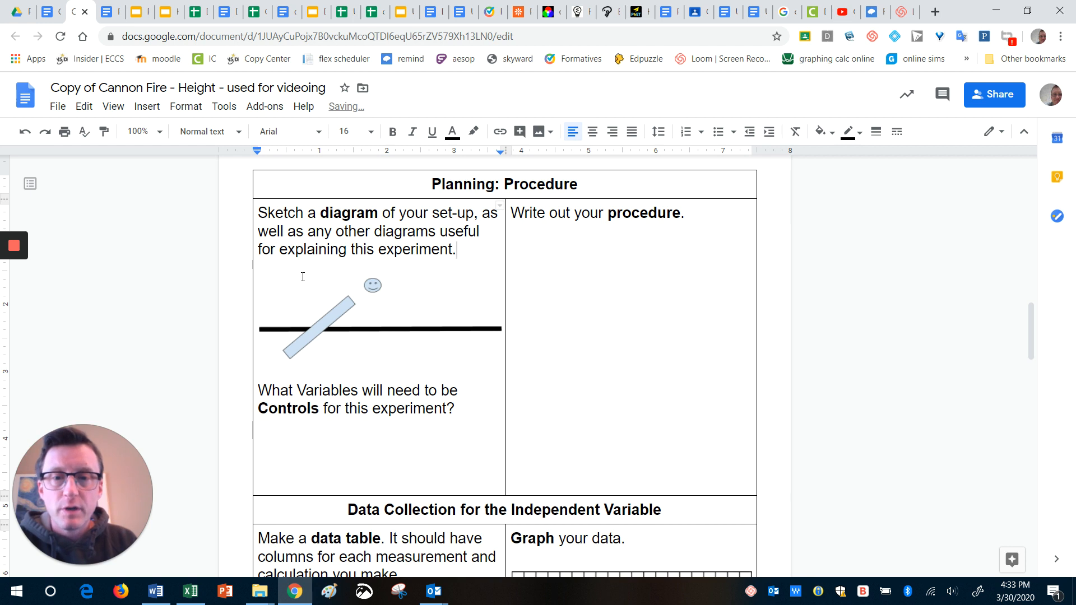
Delete the drawing from the diagram cell and add a blank line in its place
{"action": "left_click", "coordinate": [354, 311]}
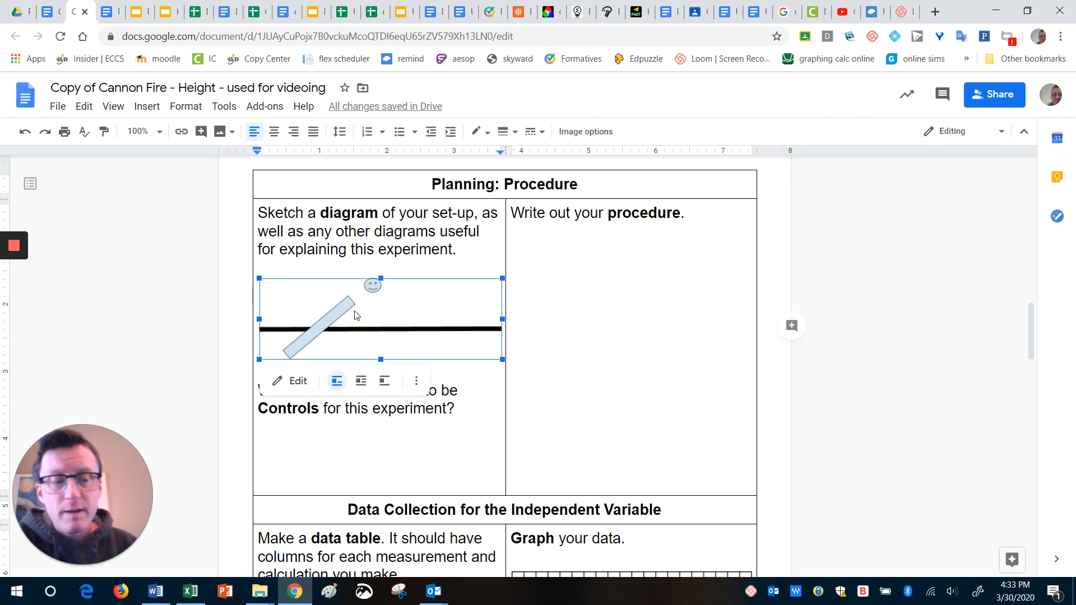
{"action": "key", "text": "Delete"}
{"action": "key", "text": "Return"}
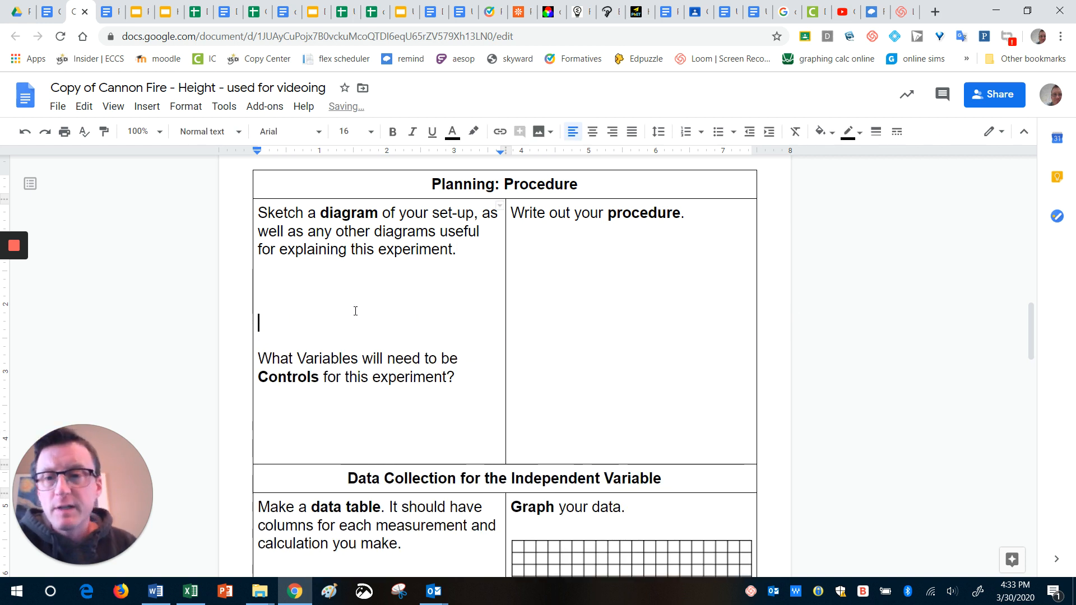
View the Google Drive images available for insertion on the blank line in the diagram cell, and close the picker
{"action": "left_click", "coordinate": [282, 292]}
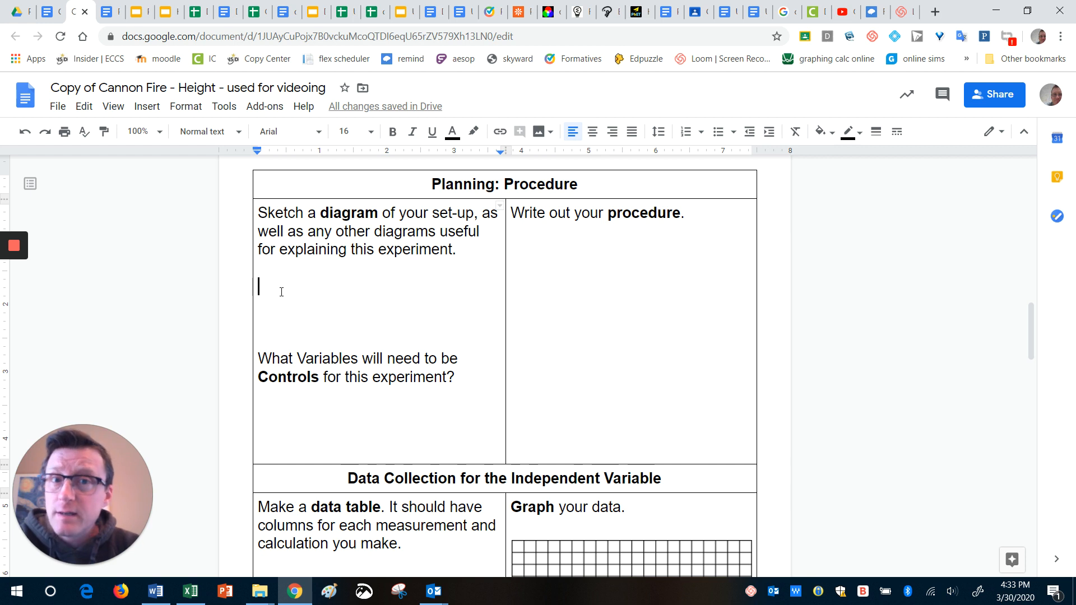
{"action": "left_click", "coordinate": [147, 109]}
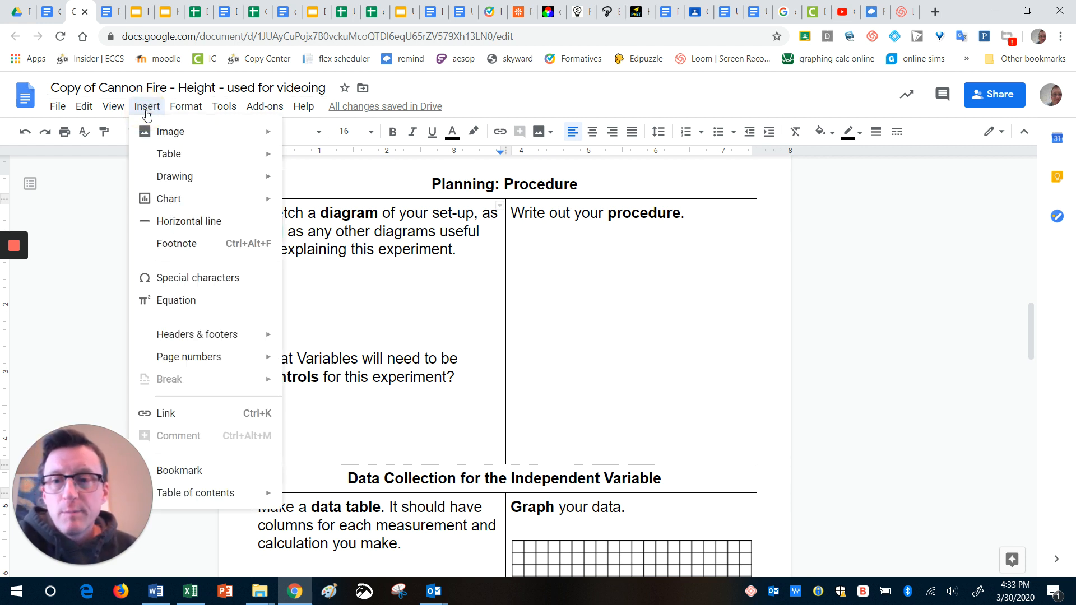
{"action": "mouse_move", "coordinate": [152, 135]}
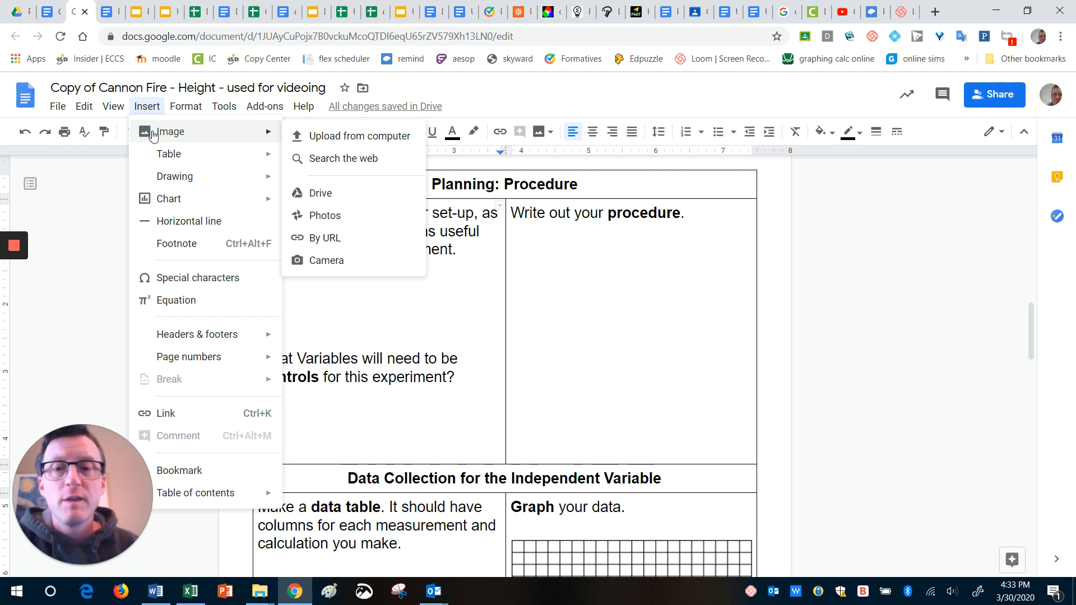
{"action": "left_click", "coordinate": [323, 194]}
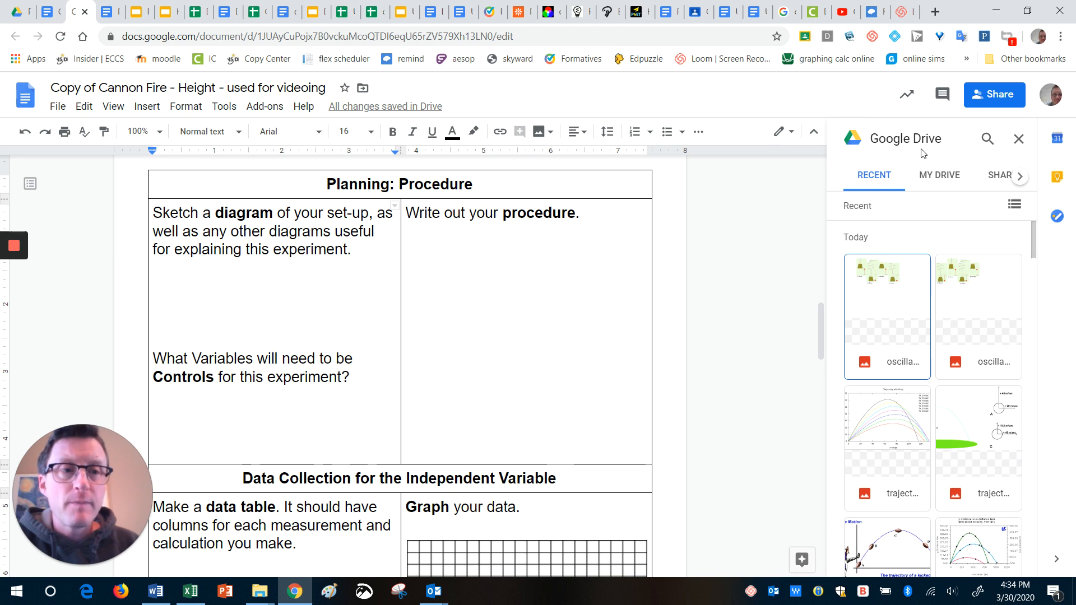
{"action": "left_click", "coordinate": [1017, 140]}
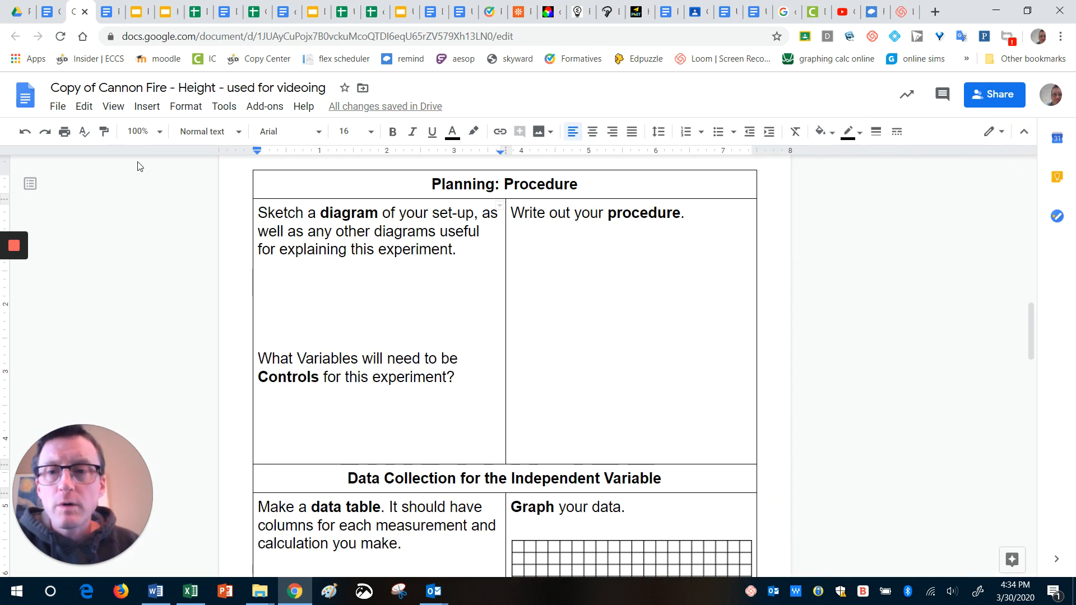
Try to insert a camera photo in the diagram cell, allowing the site camera access
{"action": "left_click", "coordinate": [147, 107]}
{"action": "mouse_move", "coordinate": [168, 132]}
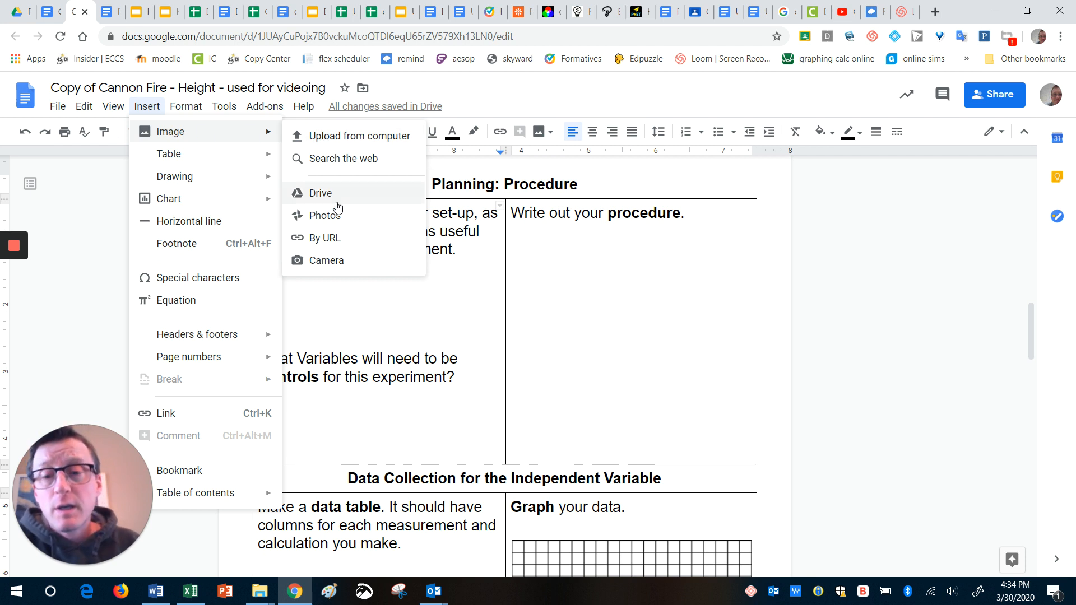
{"action": "left_click", "coordinate": [333, 262]}
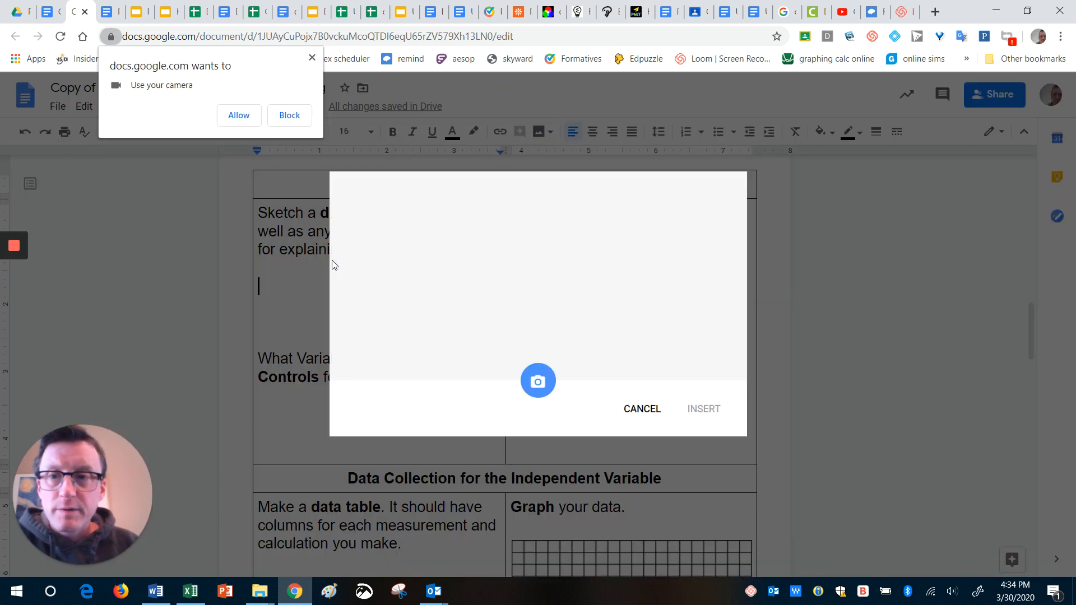
{"action": "left_click", "coordinate": [241, 115]}
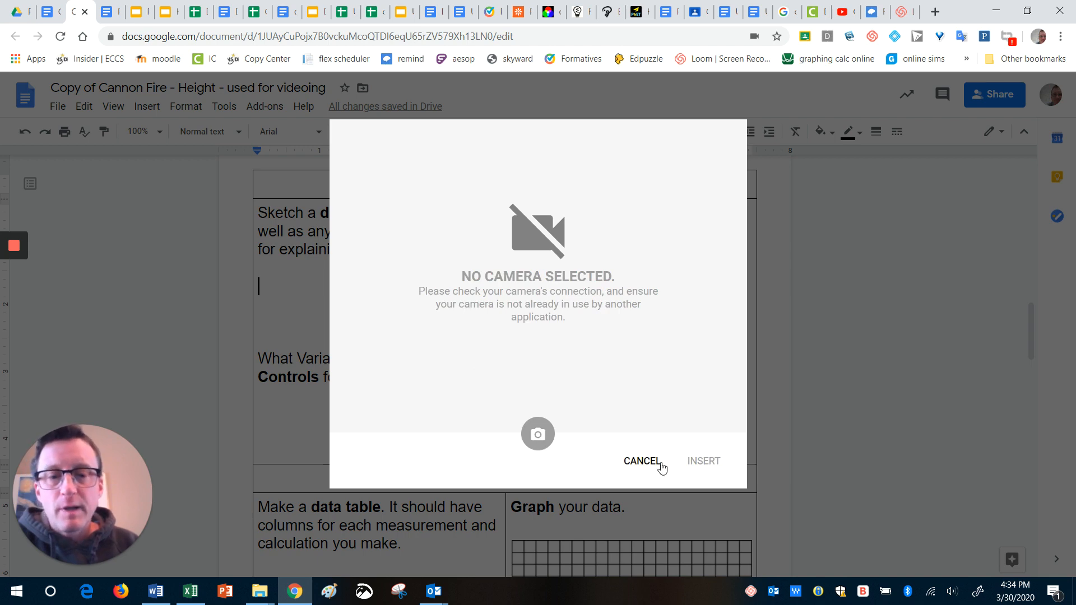
{"action": "left_click", "coordinate": [645, 465]}
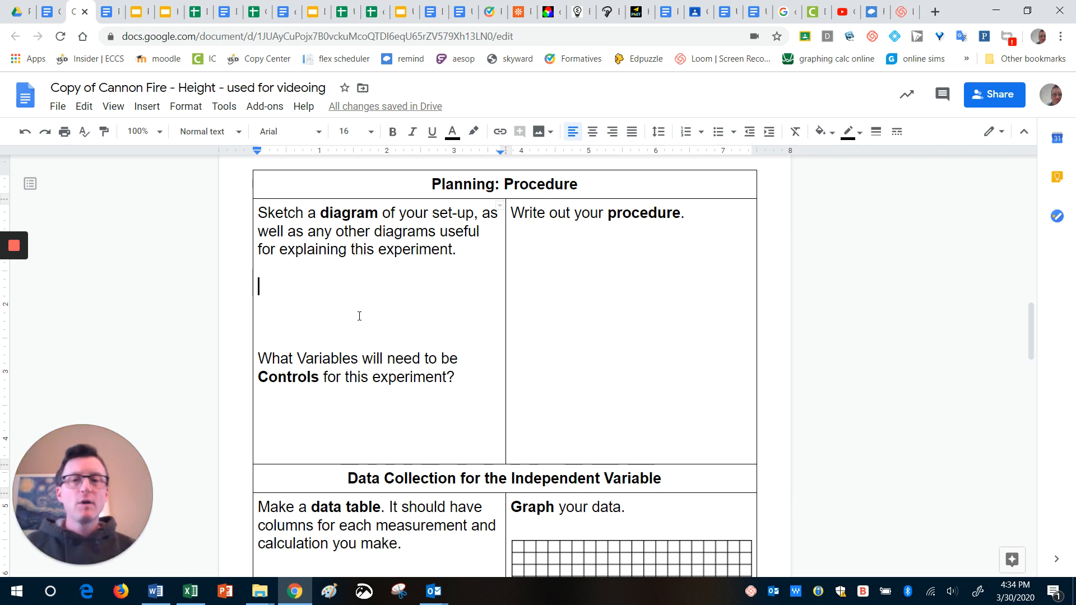
Examine the graph grid, the empty data table space and the option for inserting a table in the data collection section
{"action": "scroll", "coordinate": [425, 319], "scroll_direction": "down", "scroll_amount": 5}
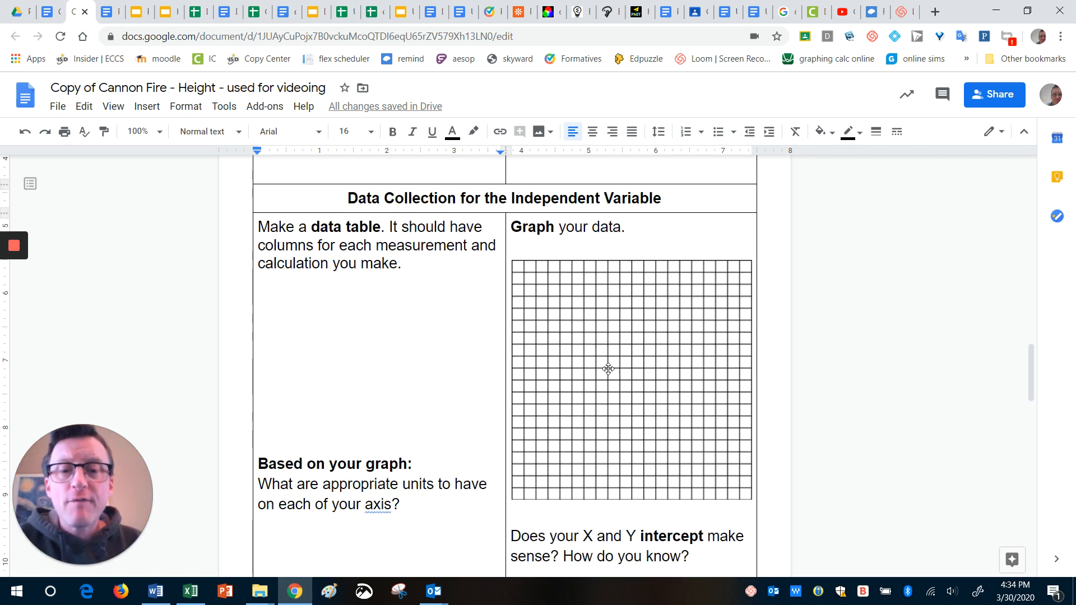
{"action": "scroll", "coordinate": [622, 368], "scroll_direction": "down", "scroll_amount": 1}
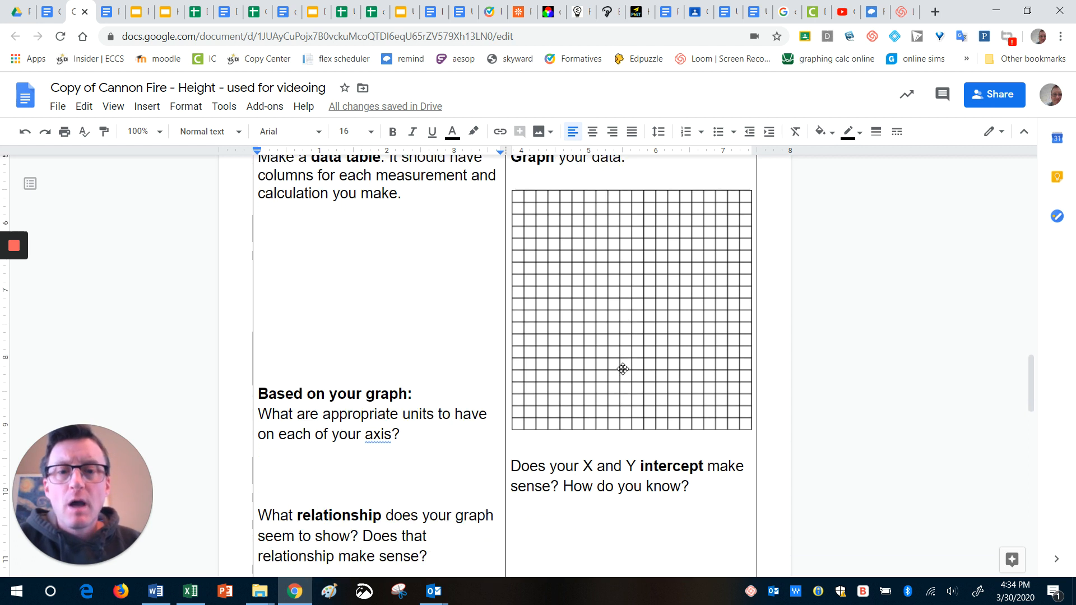
{"action": "left_click", "coordinate": [630, 324]}
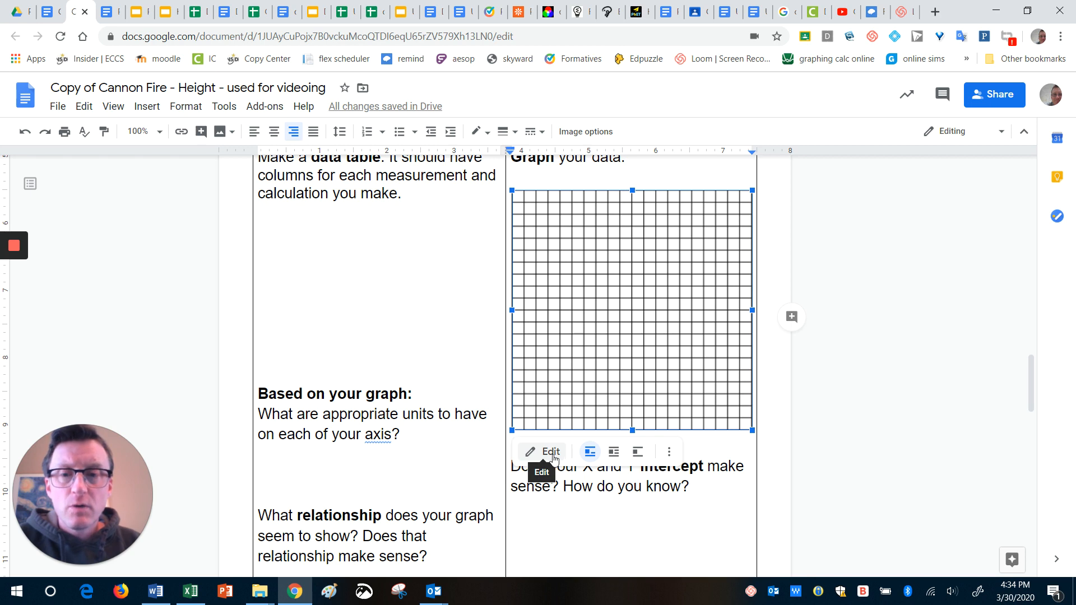
{"action": "scroll", "coordinate": [299, 289], "scroll_direction": "up", "scroll_amount": 1}
{"action": "left_click_drag", "start_coordinate": [269, 291], "coordinate": [415, 402]}
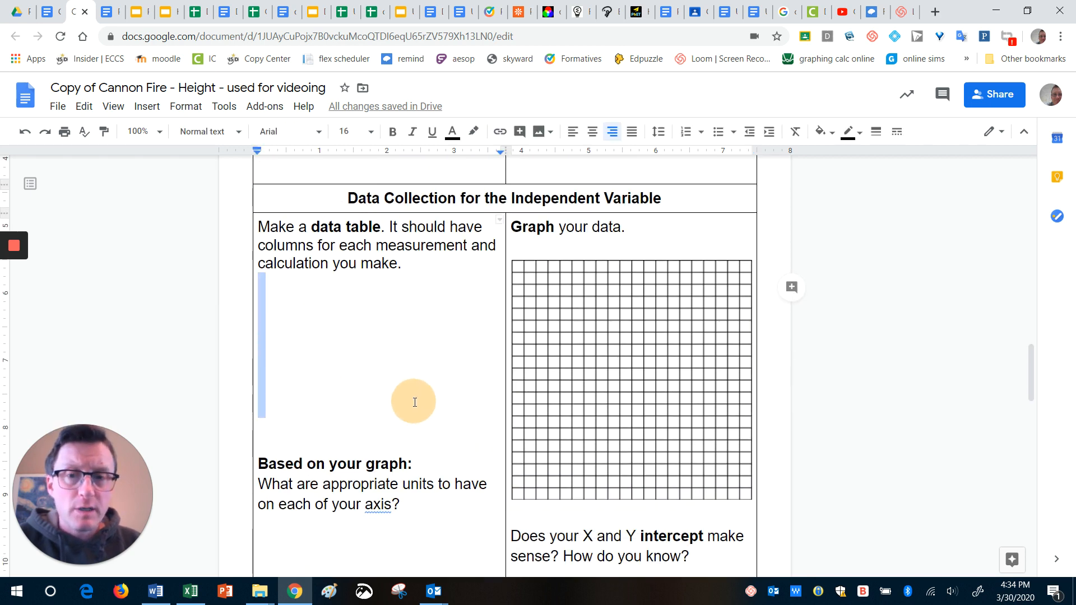
{"action": "left_click", "coordinate": [147, 106]}
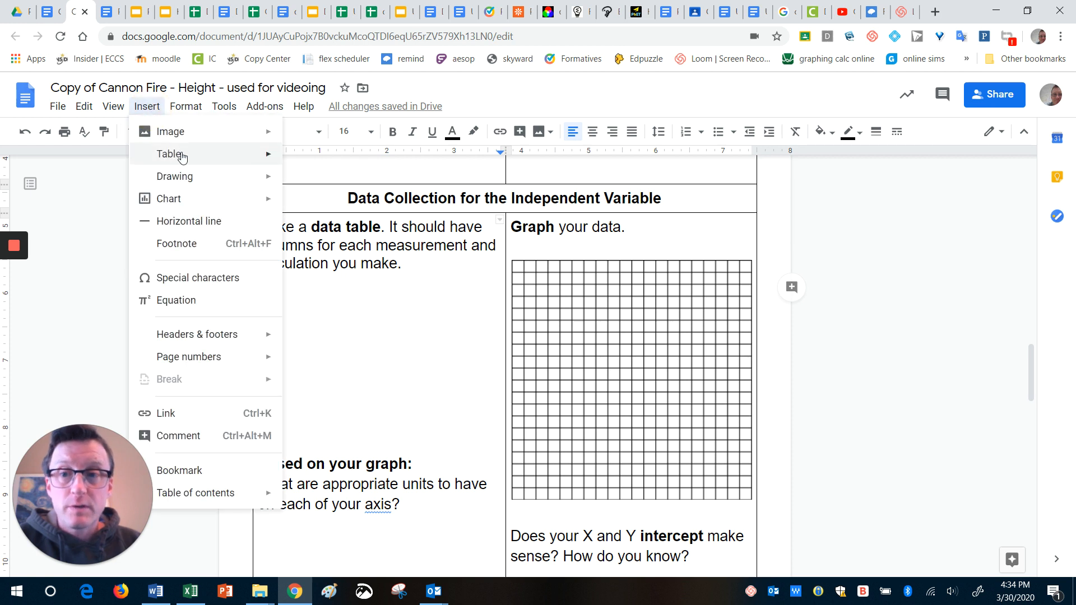
{"action": "left_click", "coordinate": [89, 225]}
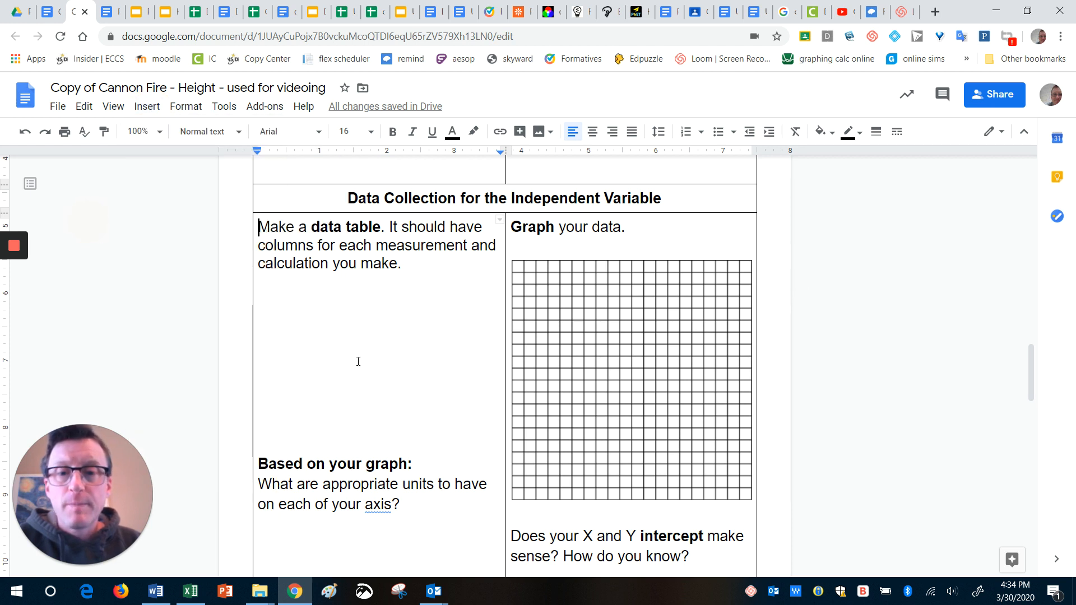
Open the graph grid drawing for editing and add a text box reading "Angle" just below the grid
{"action": "left_click", "coordinate": [581, 361]}
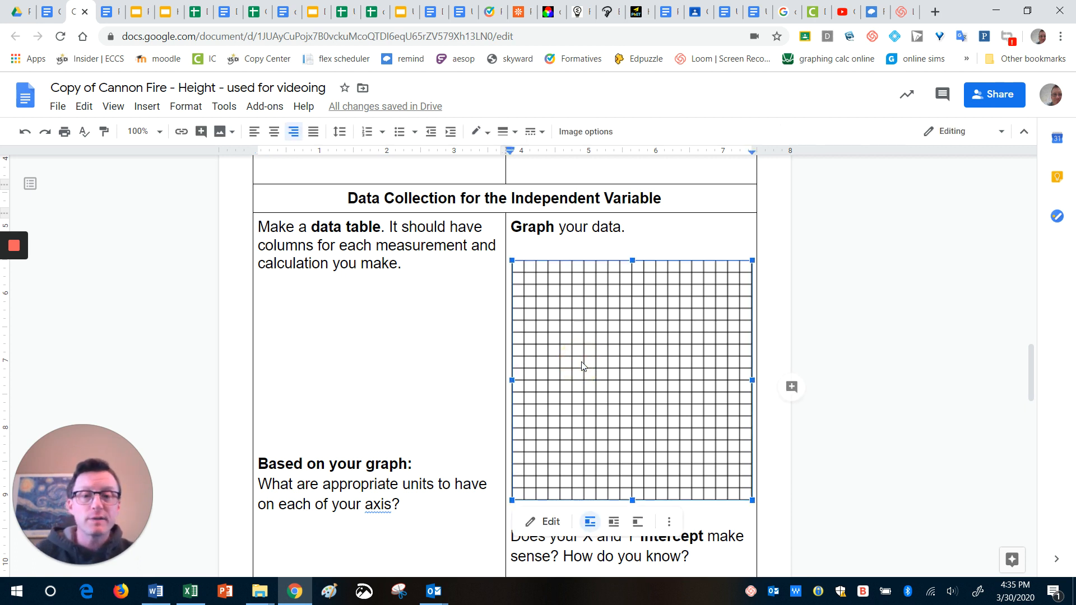
{"action": "left_click", "coordinate": [544, 522]}
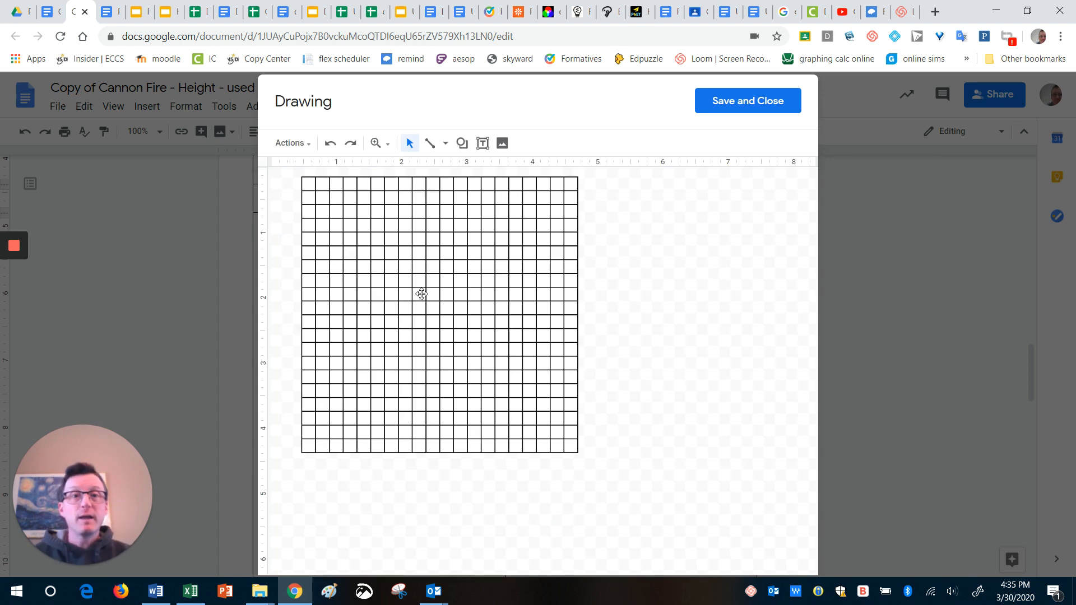
{"action": "left_click", "coordinate": [484, 145]}
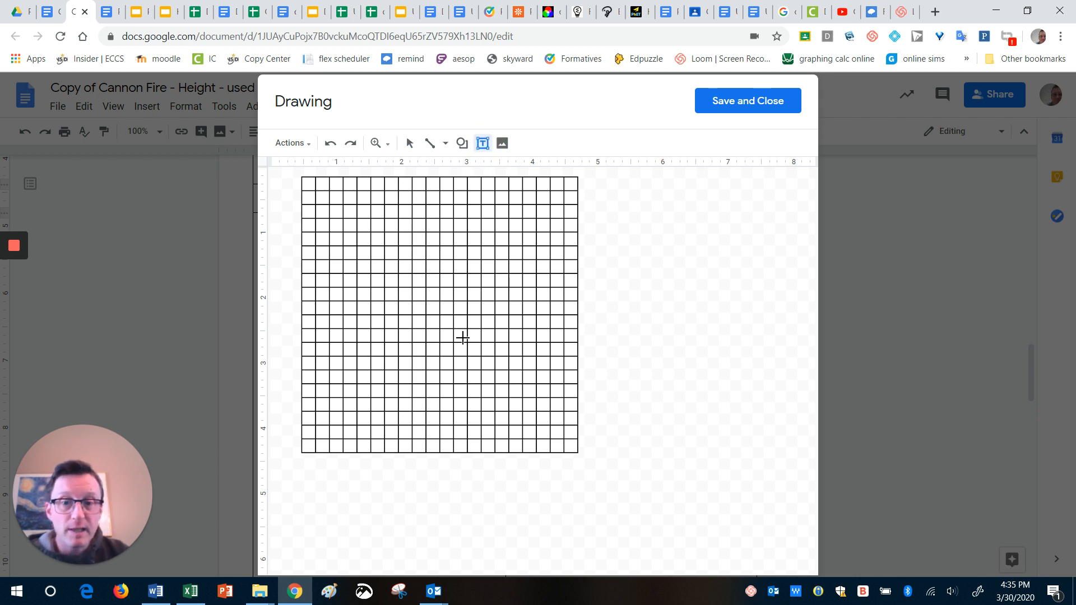
{"action": "left_click_drag", "start_coordinate": [355, 454], "coordinate": [533, 488]}
{"action": "type", "text": "Angle"}
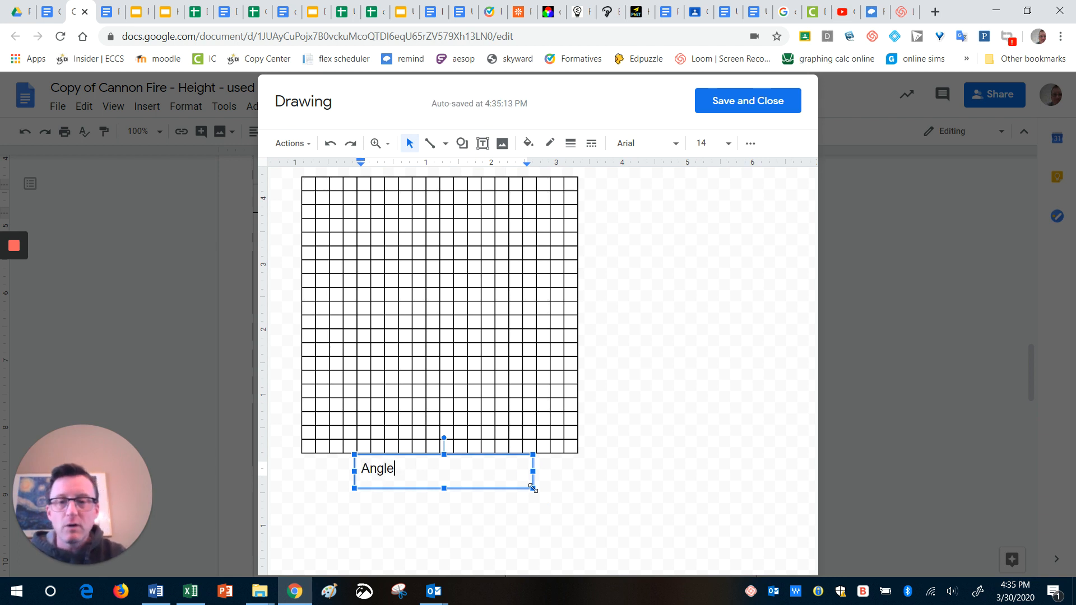
{"action": "left_click", "coordinate": [599, 464]}
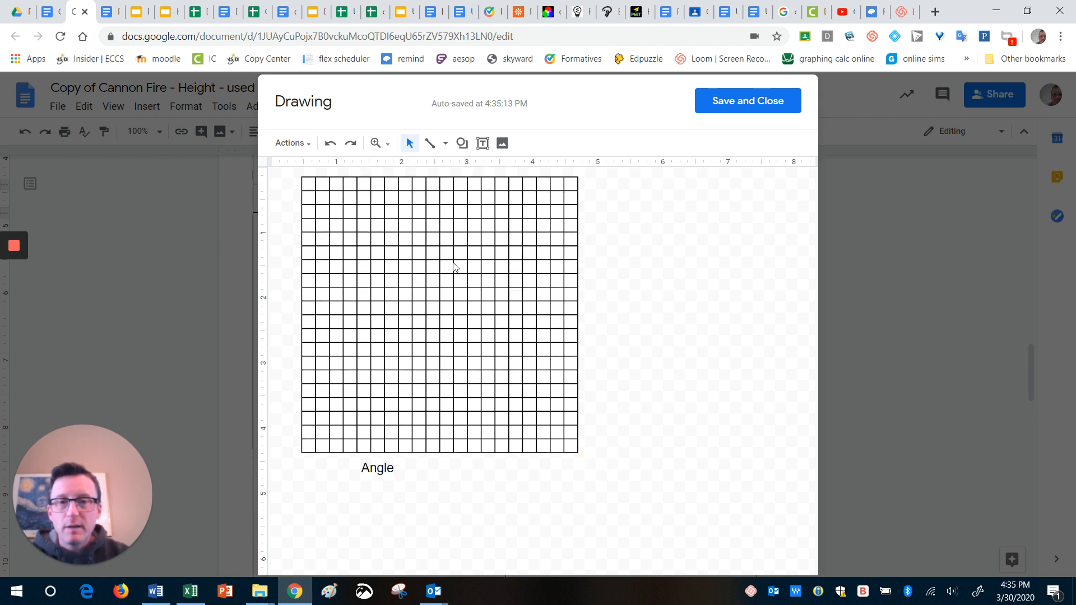
Add a text box reading "RANGE" and rotate it to run vertically upward along the grid's left edge
{"action": "left_click", "coordinate": [481, 143]}
{"action": "left_click_drag", "start_coordinate": [280, 247], "coordinate": [479, 274]}
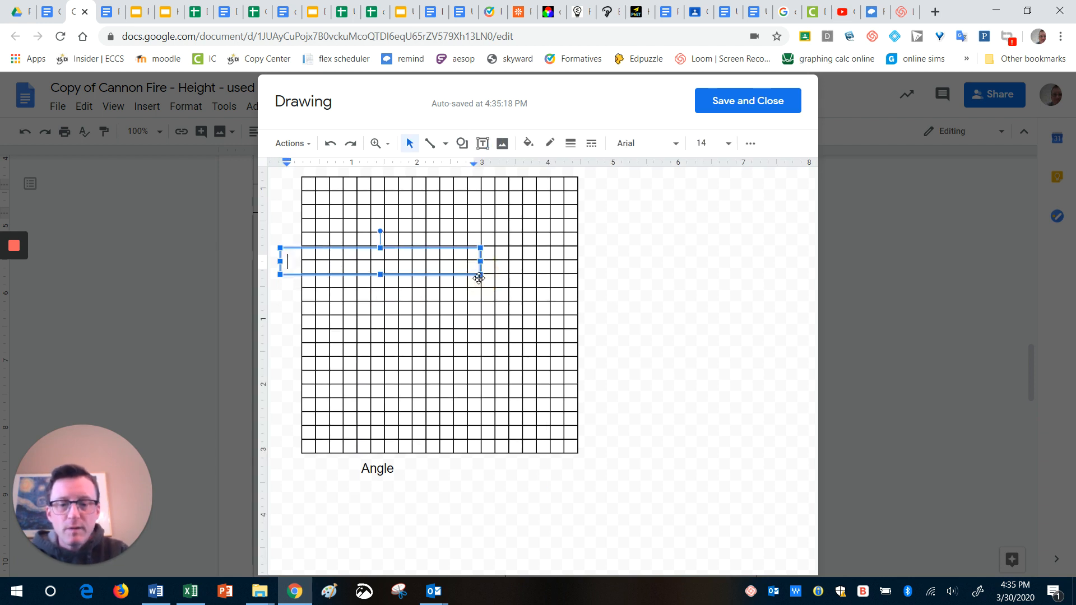
{"action": "type", "text": "RANGE"}
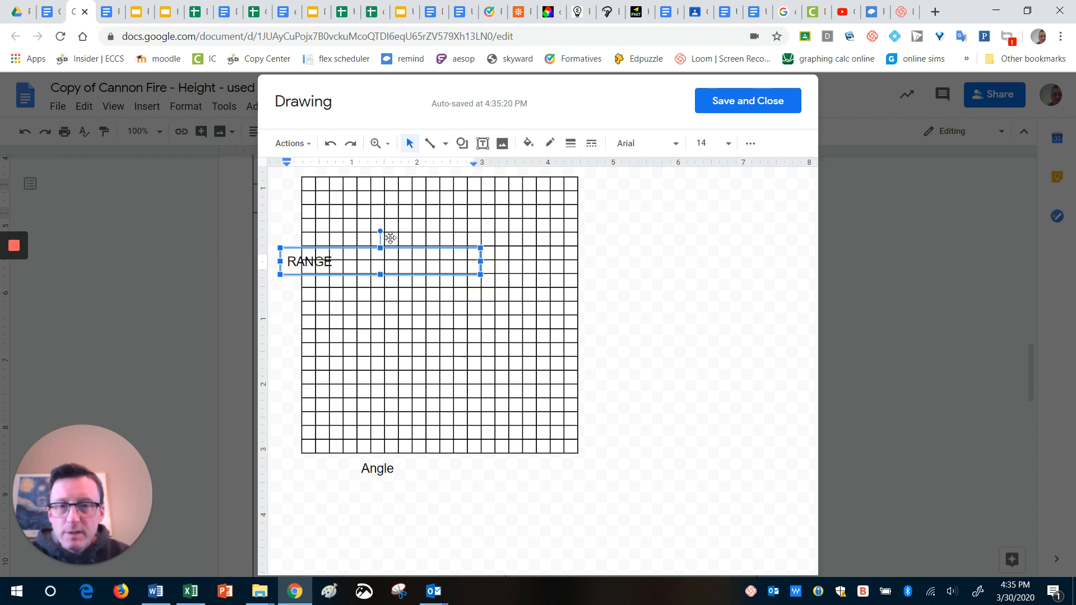
{"action": "left_click_drag", "start_coordinate": [380, 231], "coordinate": [291, 271]}
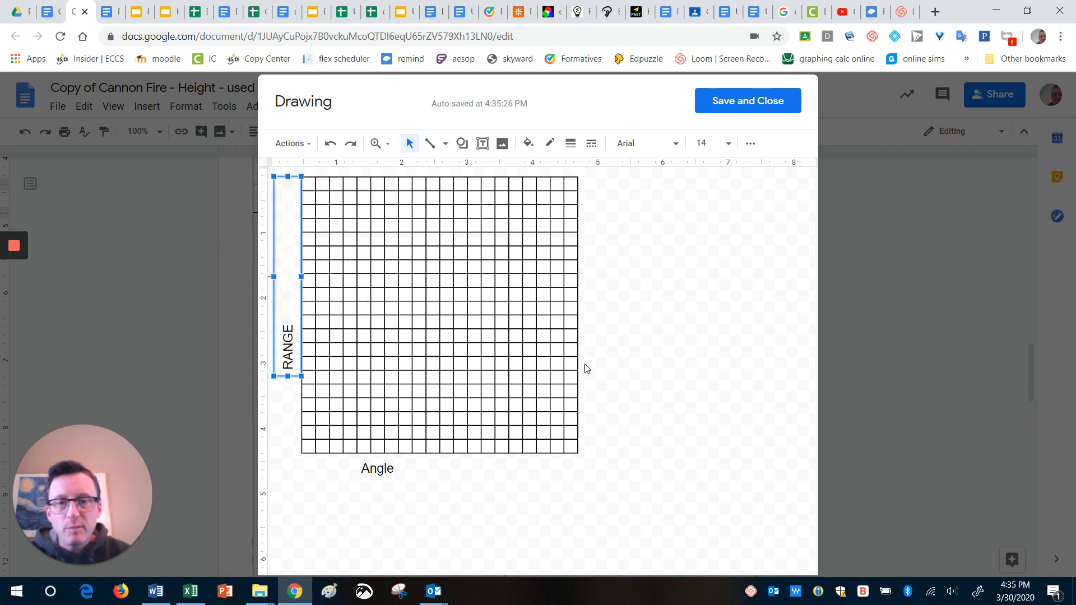
{"action": "left_click", "coordinate": [621, 372]}
Scribble a freehand two-peaked curve about 4 inches wide across the grid, starting and ending near its lower corners
{"action": "left_click", "coordinate": [461, 143]}
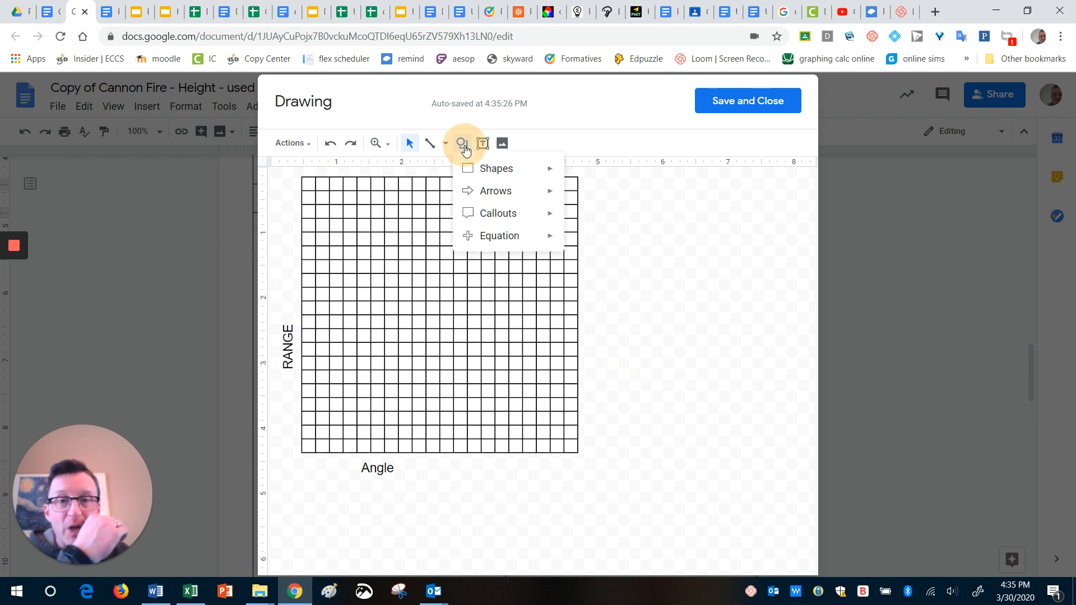
{"action": "mouse_move", "coordinate": [501, 168]}
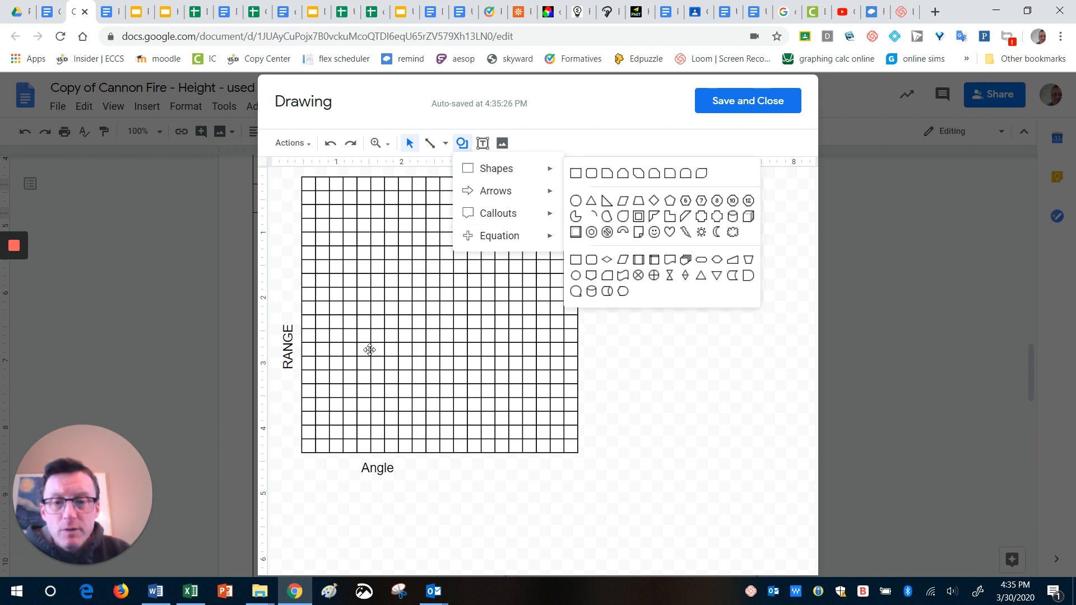
{"action": "left_click", "coordinate": [446, 144]}
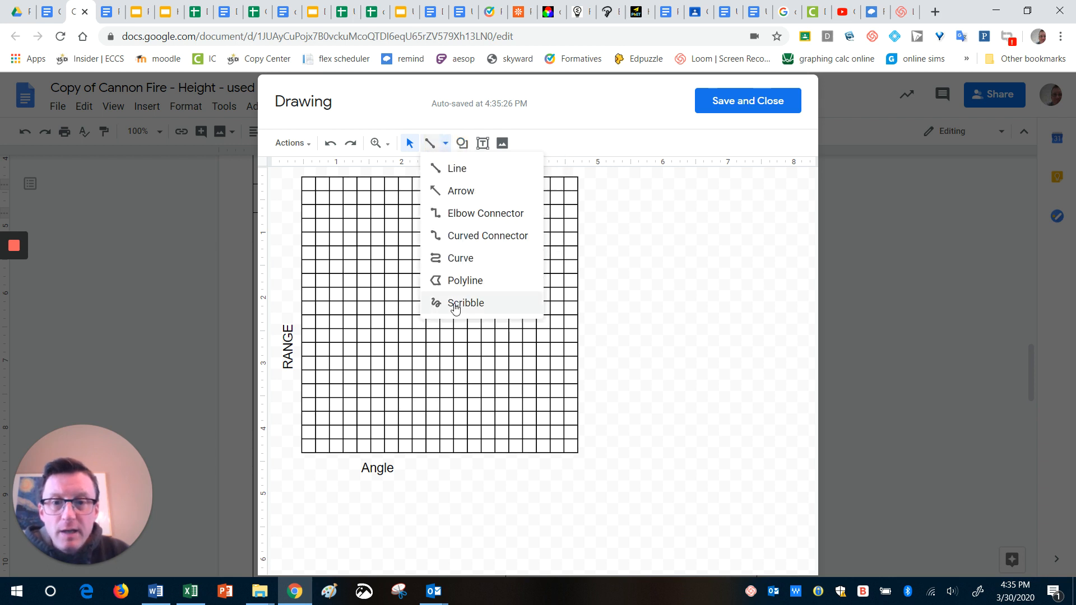
{"action": "left_click", "coordinate": [455, 305]}
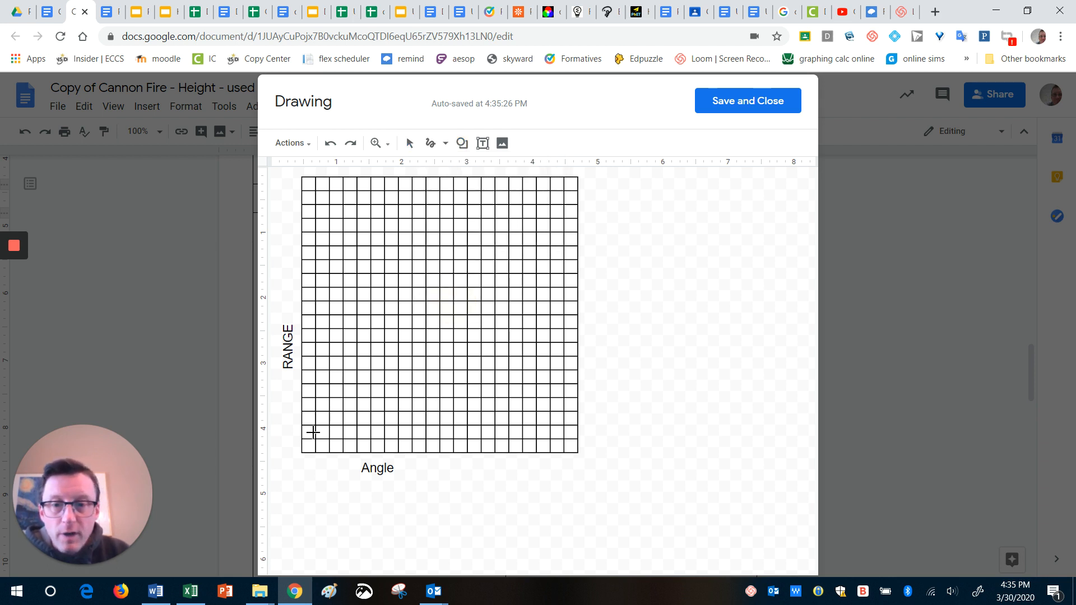
{"action": "mouse_move", "coordinate": [310, 440]}
{"action": "left_mouse_down"}
{"action": "mouse_move", "coordinate": [353, 358]}
{"action": "mouse_move", "coordinate": [392, 370]}
{"action": "mouse_move", "coordinate": [514, 291]}
{"action": "mouse_move", "coordinate": [571, 444]}
{"action": "left_mouse_up"}
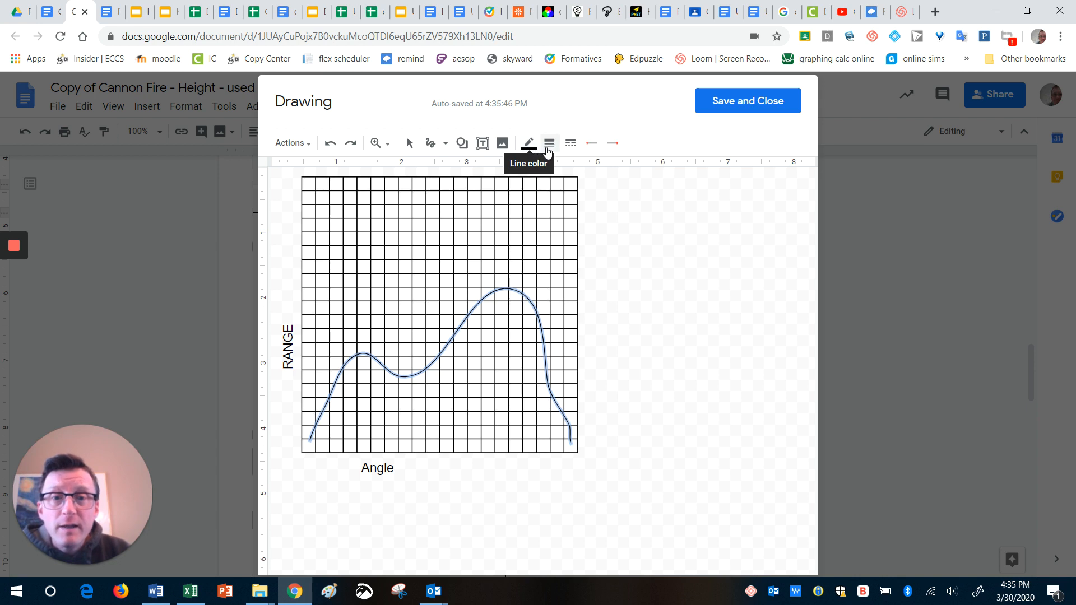
Give the curve an 8px line weight and a long-dash style, and save and close the drawing
{"action": "left_click", "coordinate": [549, 145]}
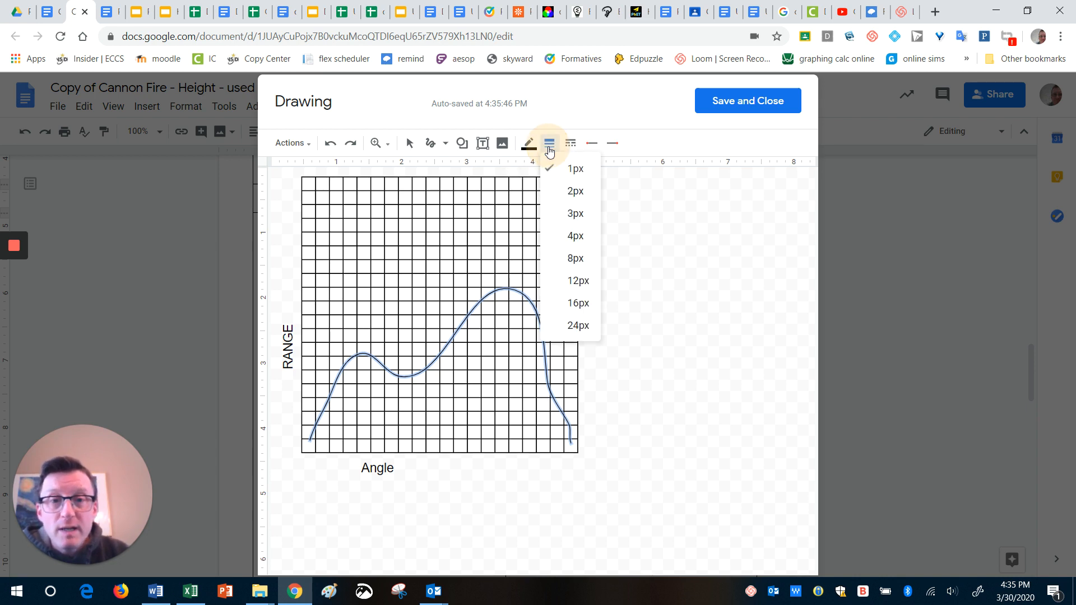
{"action": "left_click", "coordinate": [575, 258]}
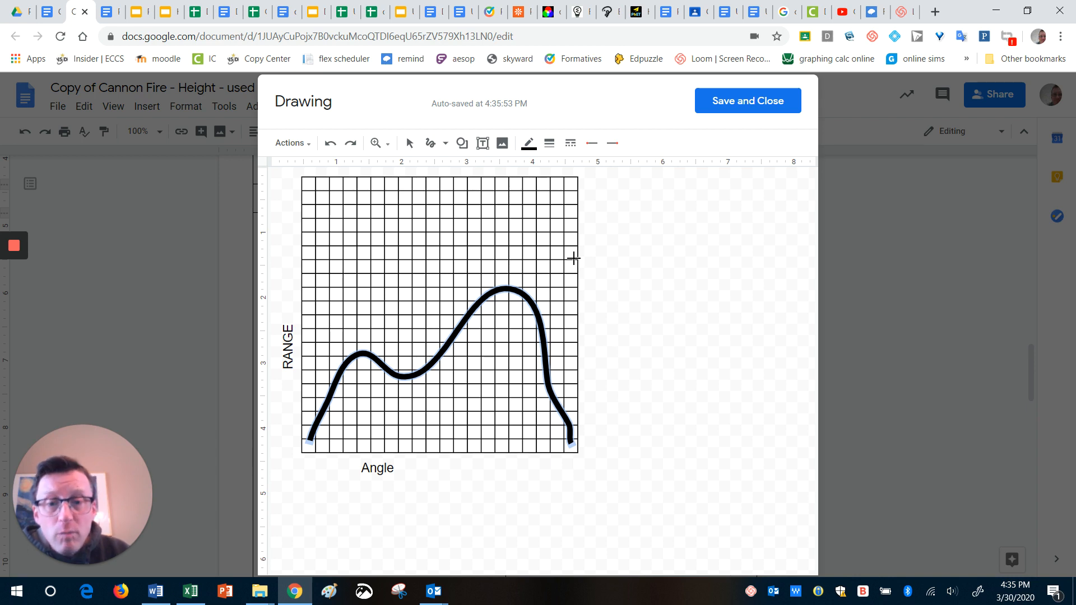
{"action": "left_click", "coordinate": [574, 147]}
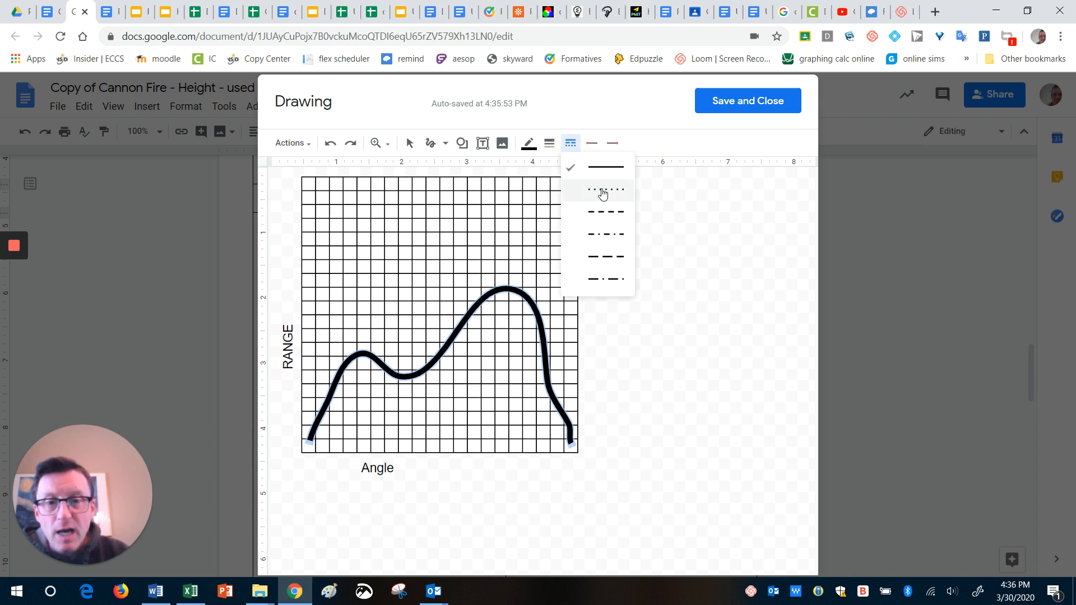
{"action": "left_click", "coordinate": [601, 187]}
{"action": "left_click", "coordinate": [570, 144]}
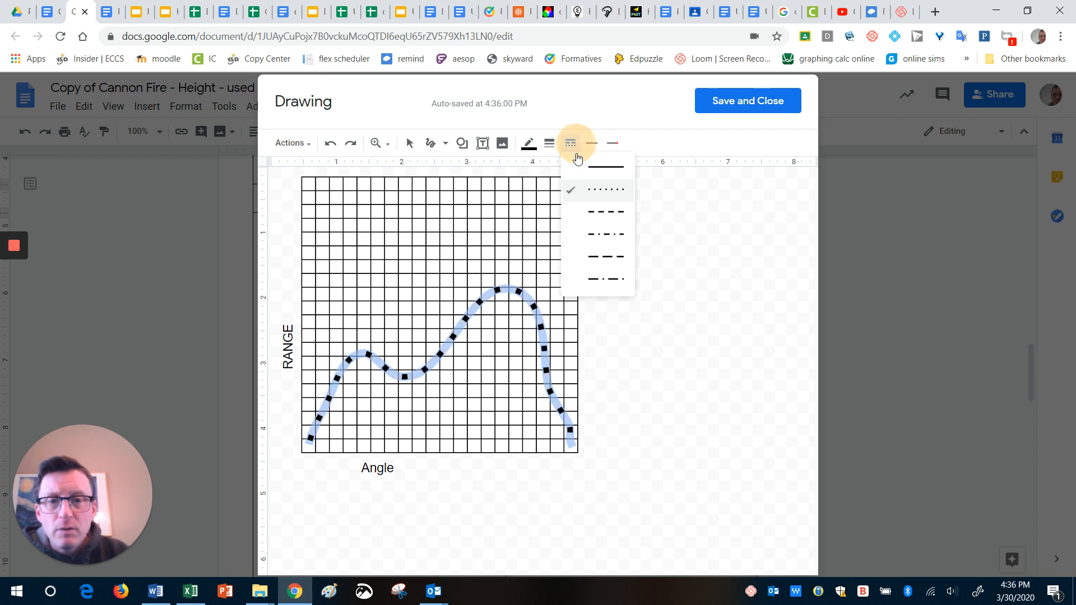
{"action": "left_click", "coordinate": [598, 258]}
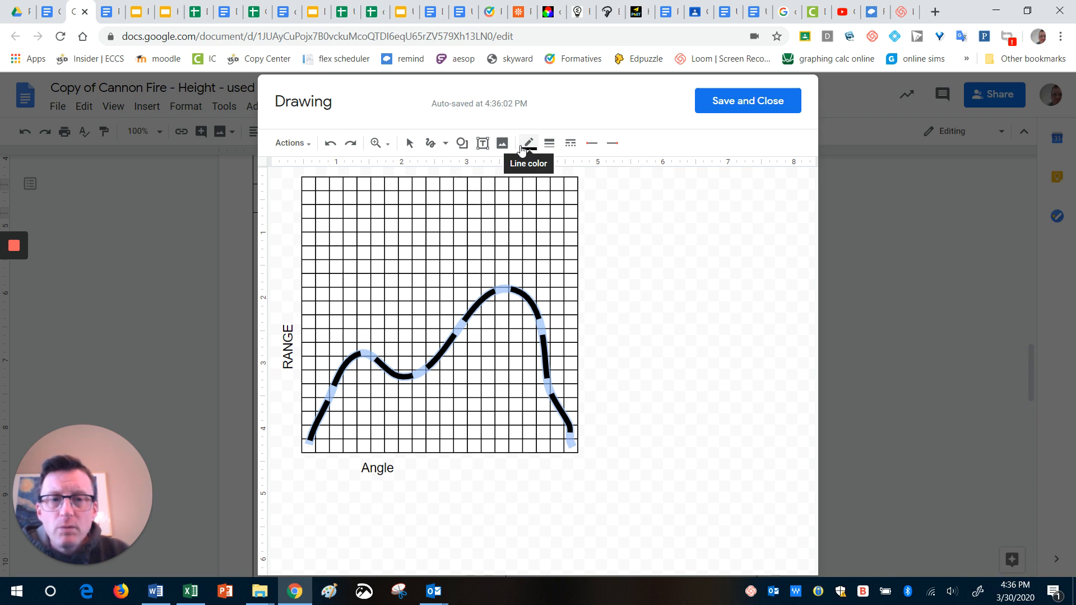
{"action": "left_click", "coordinate": [755, 108]}
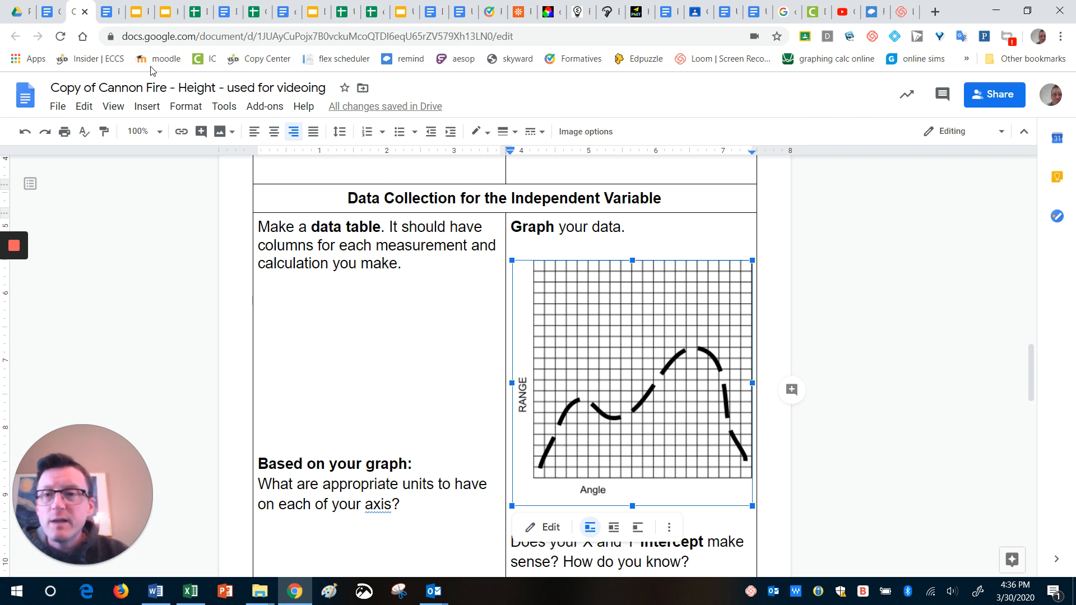
{"action": "left_click", "coordinate": [146, 106]}
{"action": "mouse_move", "coordinate": [151, 139]}
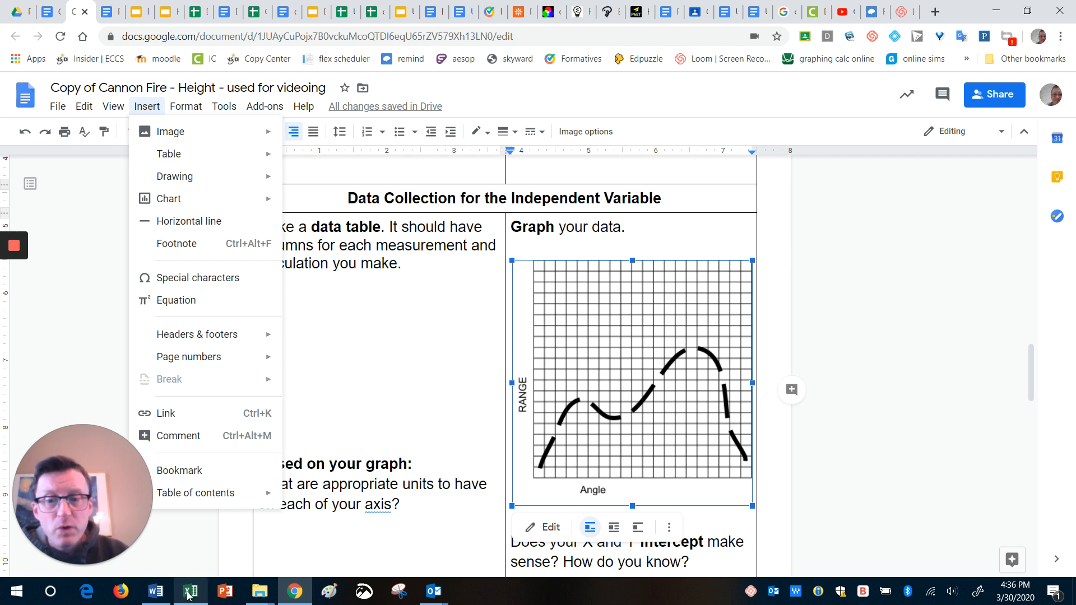
Switch to the Book1 workbook in Excel and copy the Range line chart plotted from the Angle and Range data
{"action": "mouse_move", "coordinate": [190, 593]}
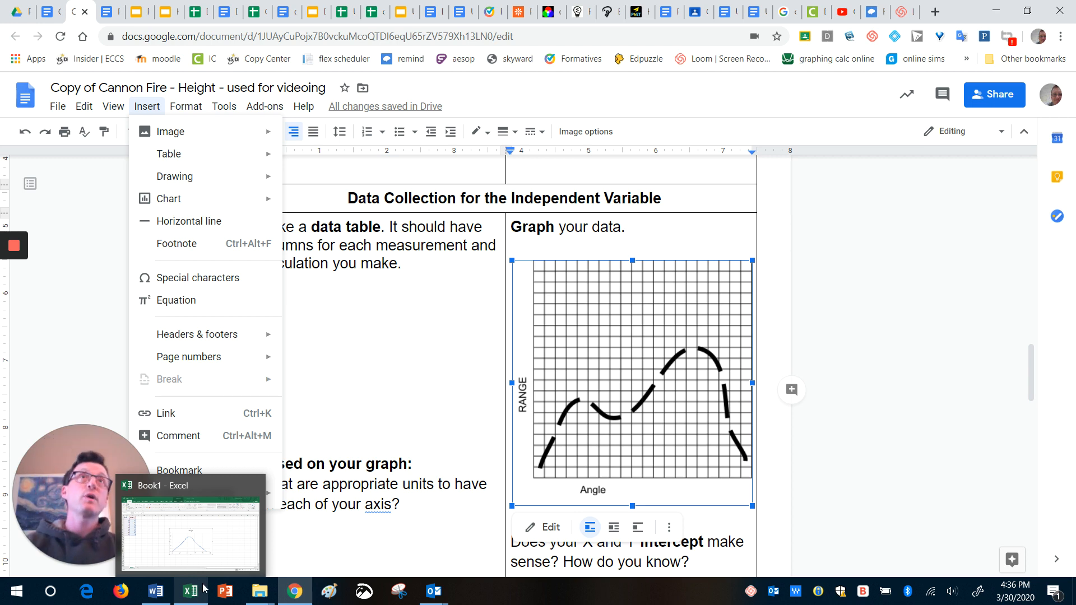
{"action": "left_click", "coordinate": [203, 588]}
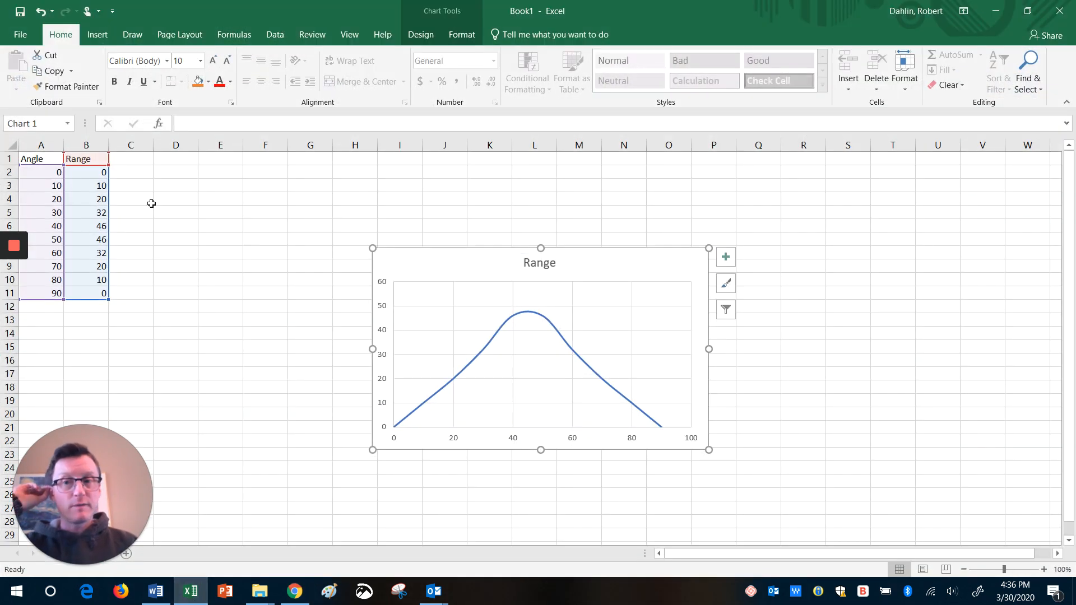
{"action": "left_click_drag", "start_coordinate": [36, 161], "coordinate": [85, 299]}
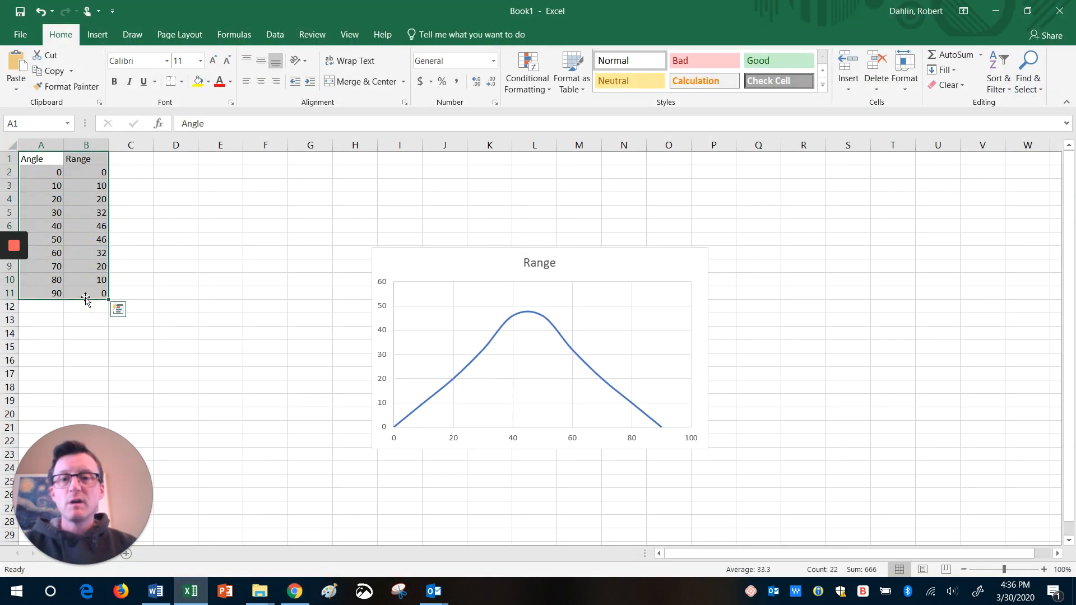
{"action": "left_click", "coordinate": [423, 259]}
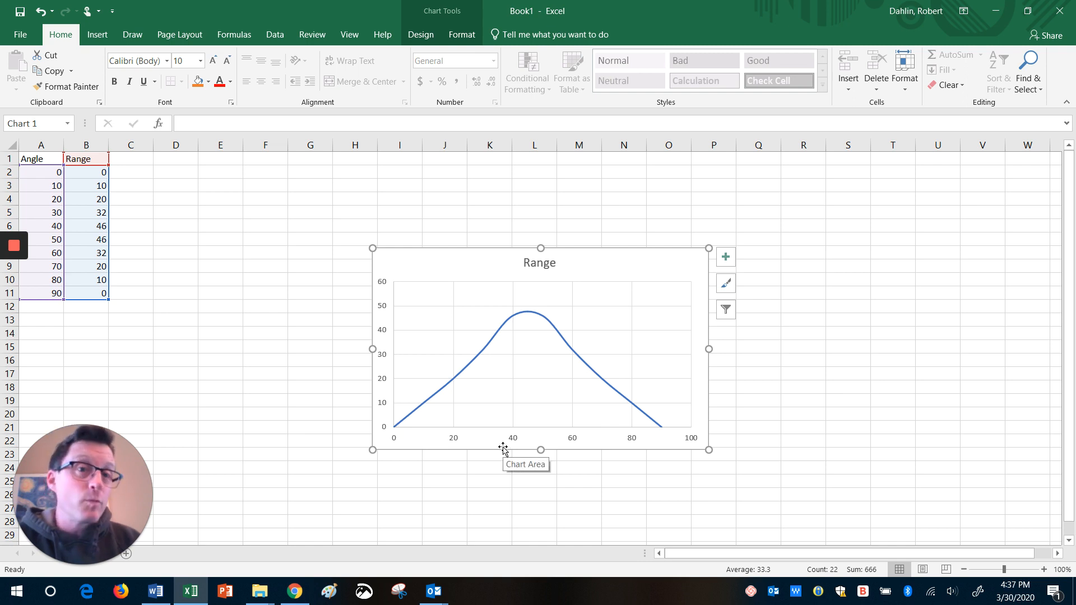
{"action": "right_click", "coordinate": [598, 258]}
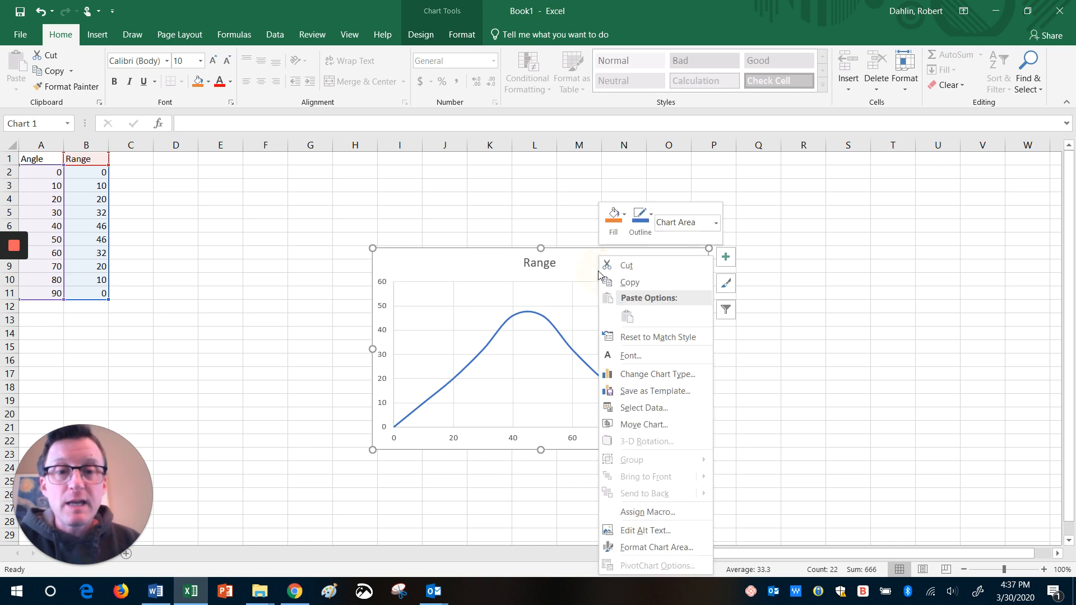
{"action": "left_click", "coordinate": [627, 283]}
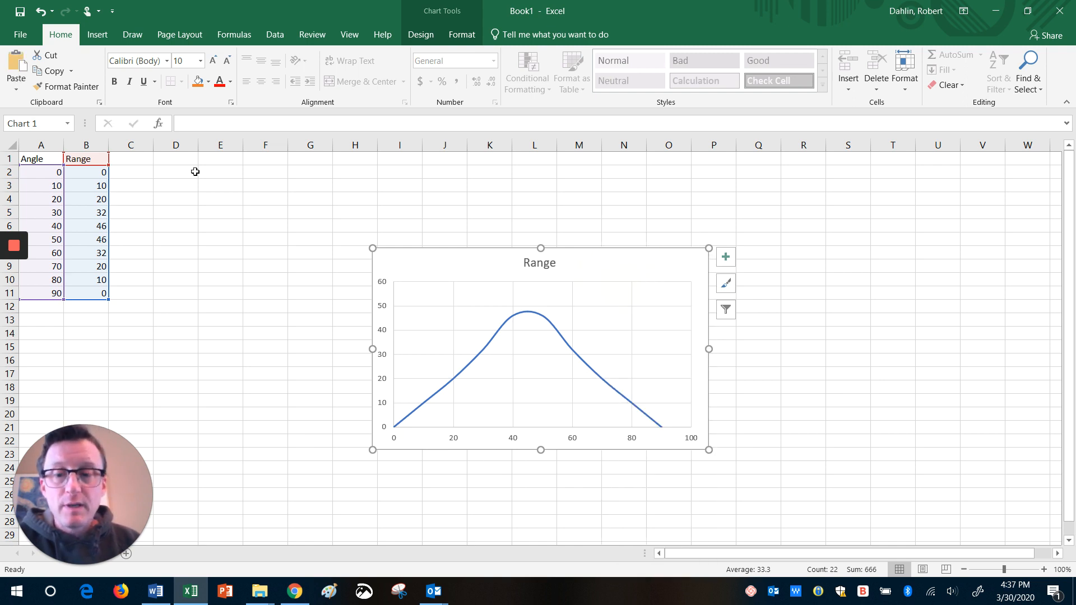
Switch back to the Google Docs lab document, paste the copied chart into the graph grid drawing and move it beside the grid
{"action": "left_click", "coordinate": [297, 595]}
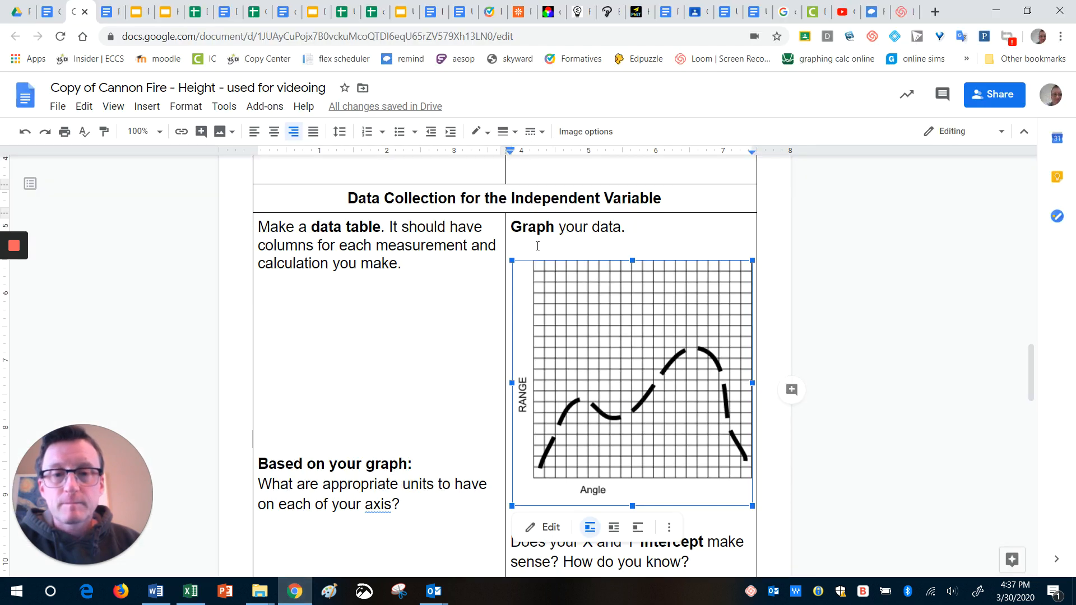
{"action": "double_click", "coordinate": [550, 291]}
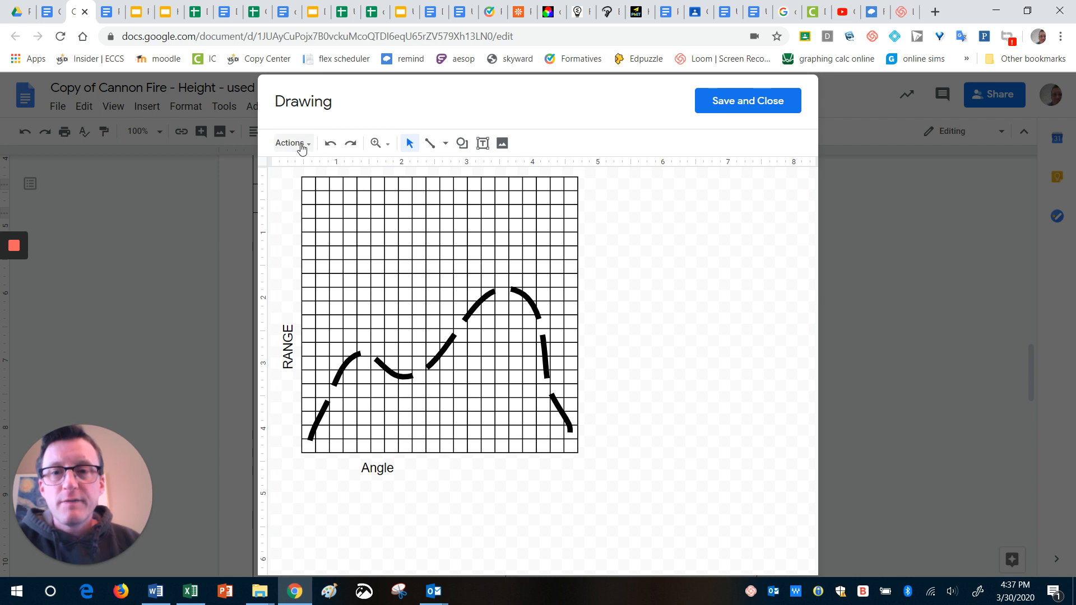
{"action": "left_click", "coordinate": [296, 143]}
{"action": "left_click", "coordinate": [315, 316]}
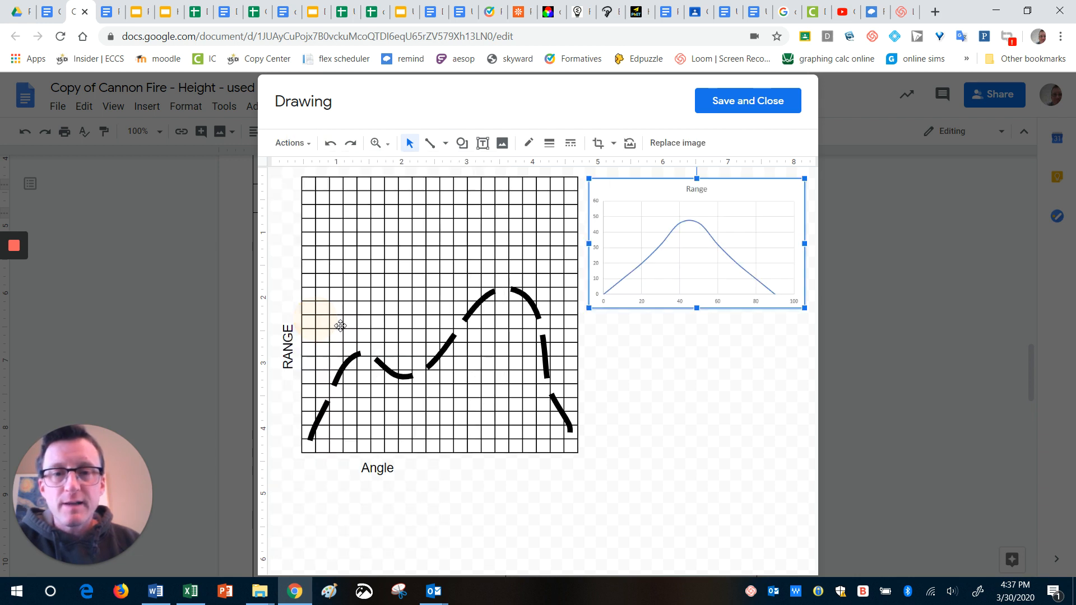
{"action": "left_click_drag", "start_coordinate": [697, 215], "coordinate": [700, 301]}
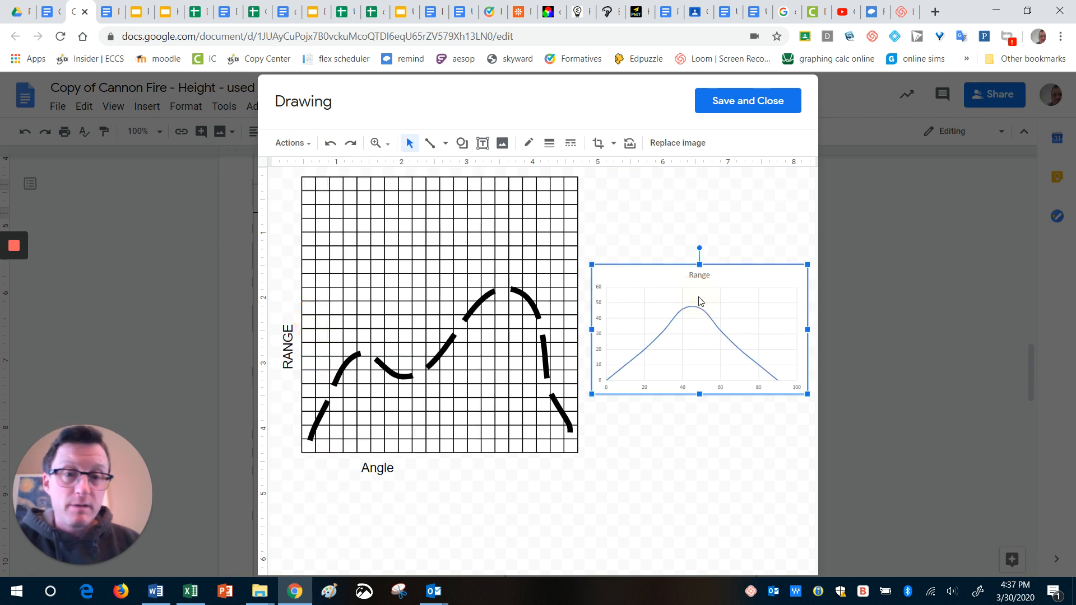
{"action": "left_click", "coordinate": [493, 216]}
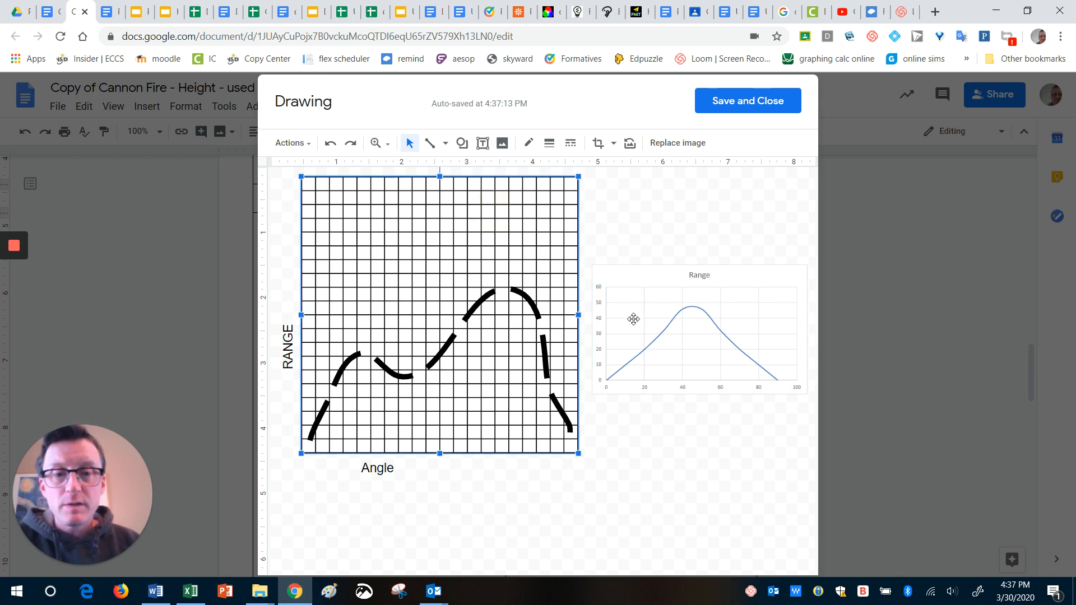
{"action": "left_click_drag", "start_coordinate": [684, 283], "coordinate": [683, 229]}
Delete the pasted Range chart from the drawing, and save and close the drawing
{"action": "left_click", "coordinate": [645, 191]}
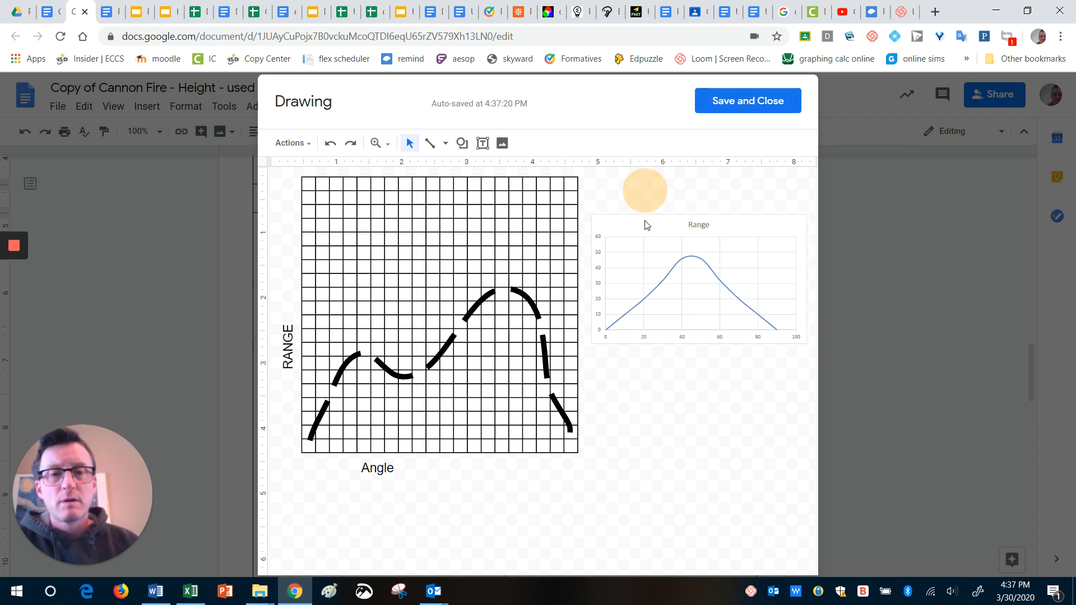
{"action": "left_click", "coordinate": [644, 241]}
{"action": "key", "text": "Delete"}
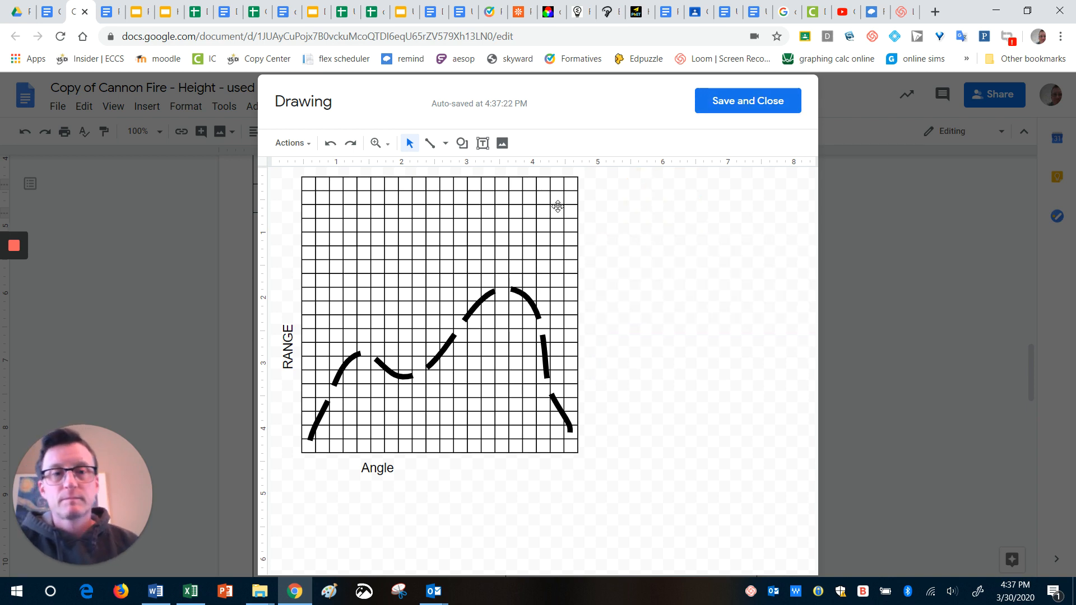
{"action": "left_click", "coordinate": [704, 103]}
Place the cursor on the empty line below "Graph your data." and open the insert options
{"action": "left_click", "coordinate": [572, 241]}
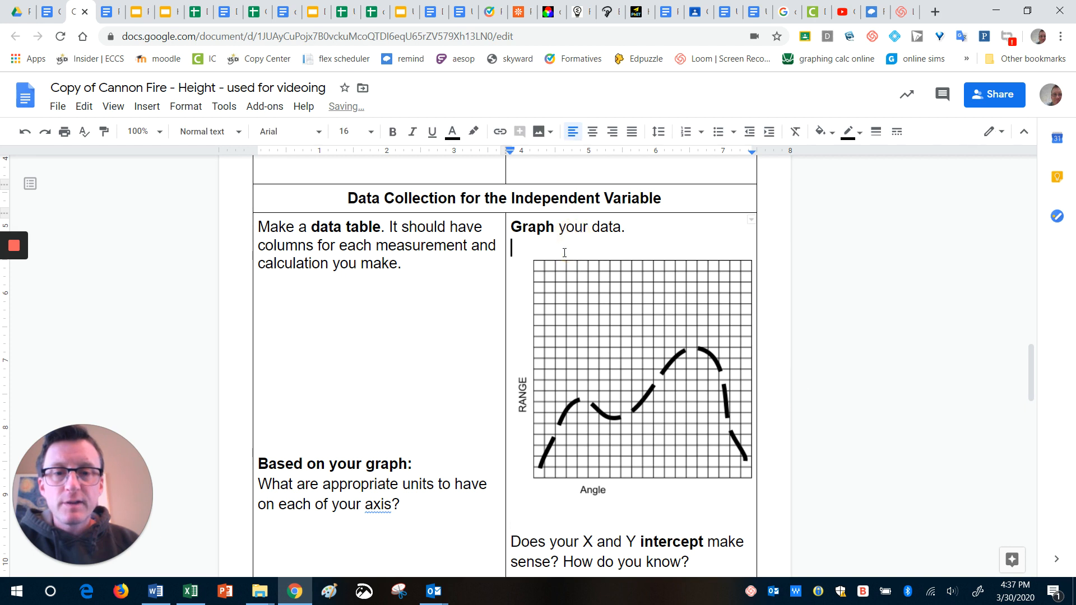
{"action": "left_click", "coordinate": [141, 108]}
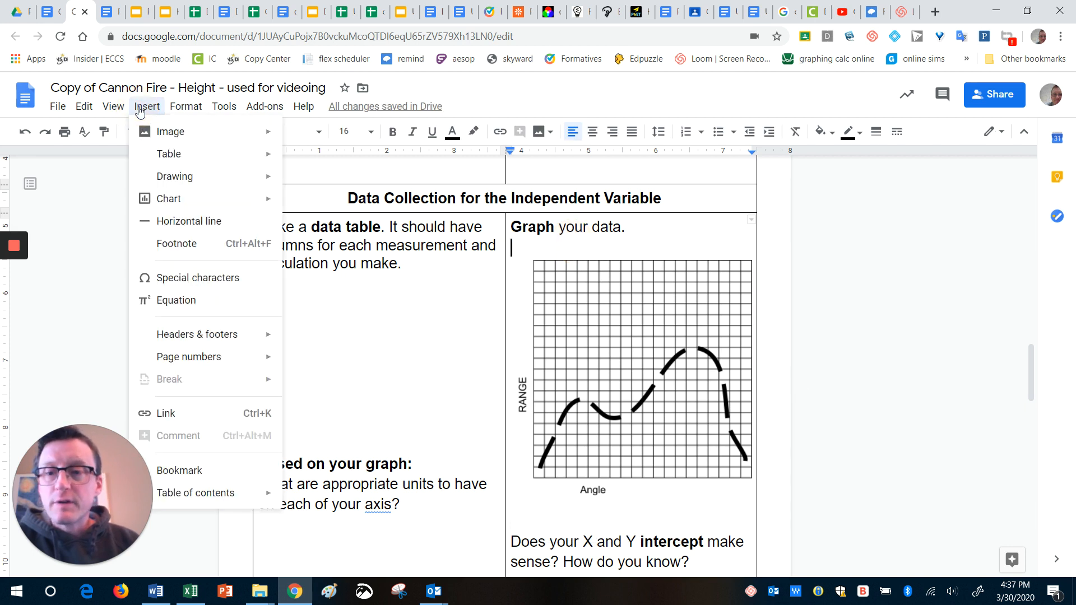